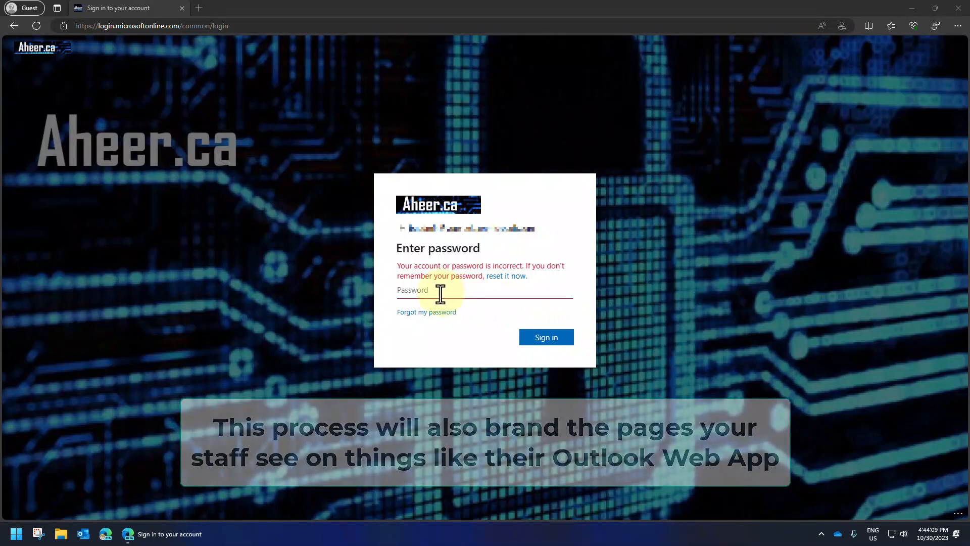
Sign in with the account password and choose to stay signed in
{"action": "left_click", "coordinate": [440, 291]}
{"action": "left_click", "coordinate": [548, 340]}
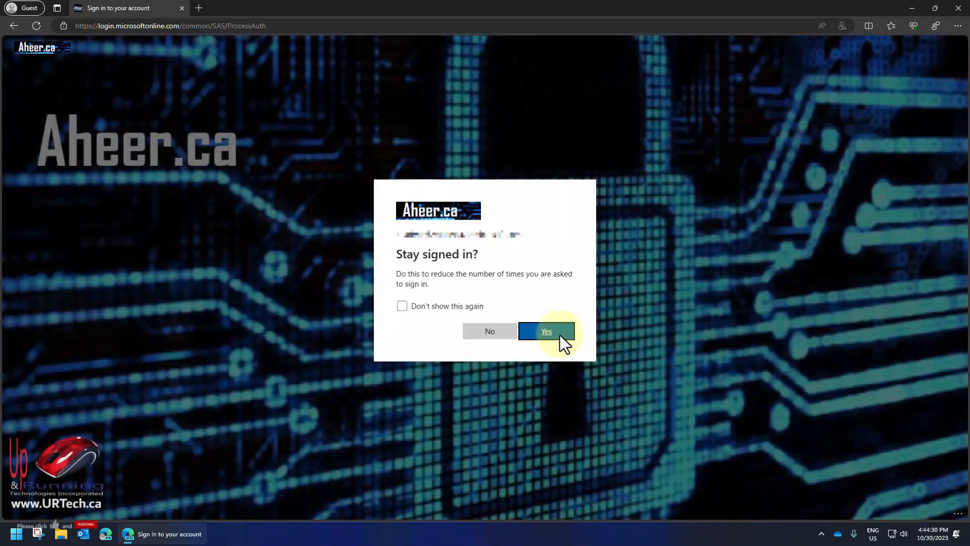
{"action": "left_click", "coordinate": [530, 328]}
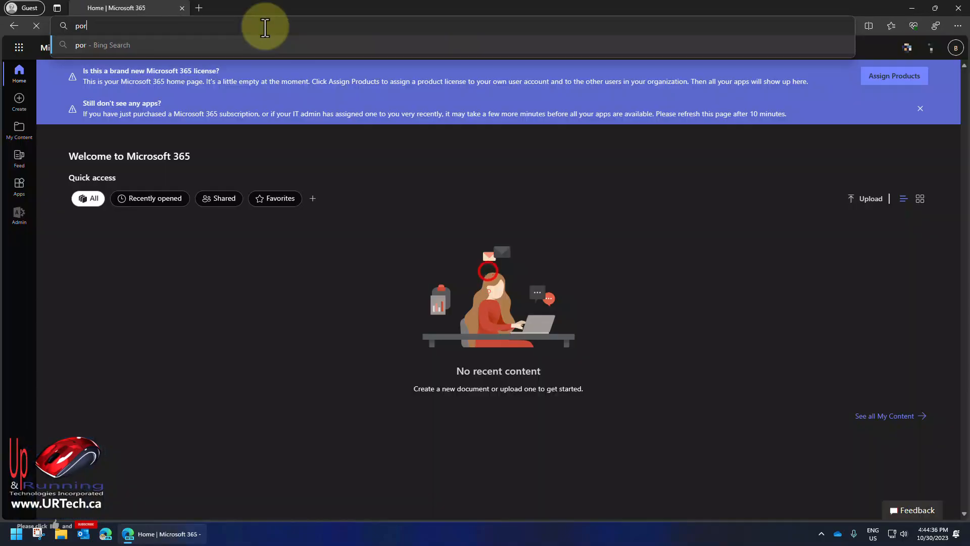
Go to portal.azure.com and open Microsoft Entra ID by searching for "entra"
{"action": "type", "text": "al.azure.com/#home"}
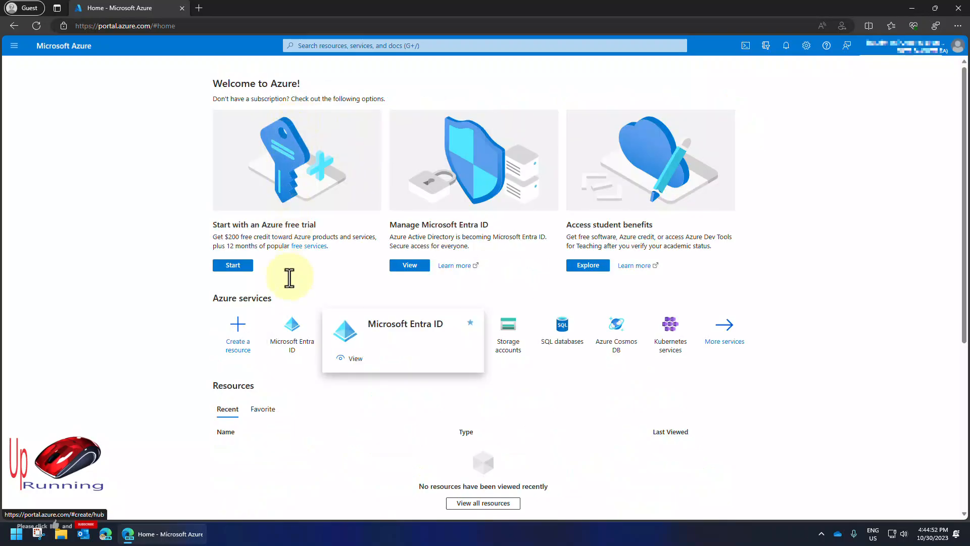
{"action": "left_click", "coordinate": [314, 44]}
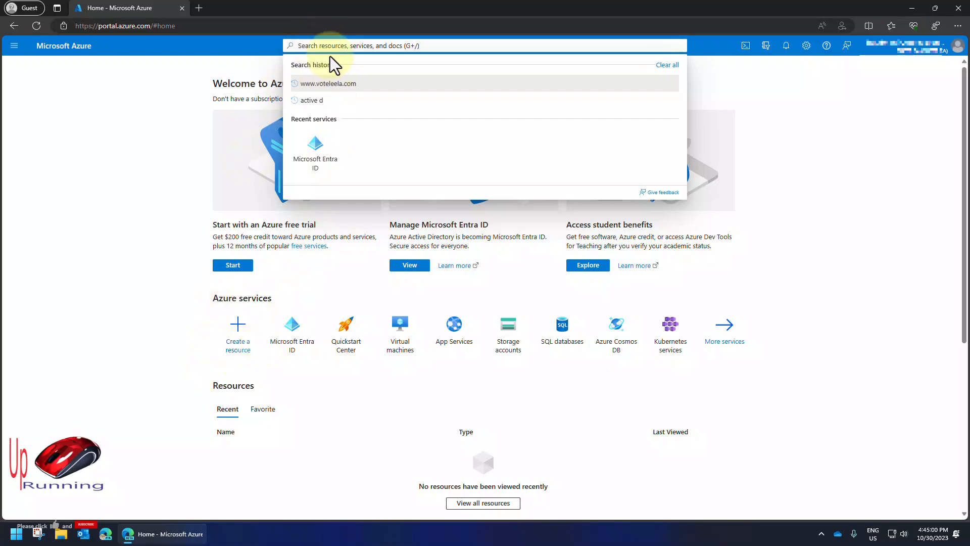
{"action": "type", "text": "entra"}
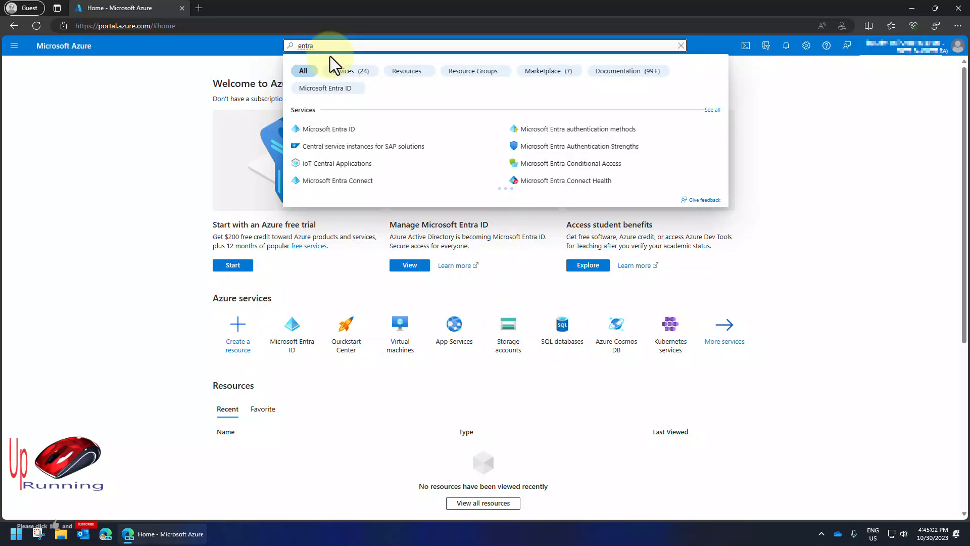
{"action": "left_click", "coordinate": [329, 133]}
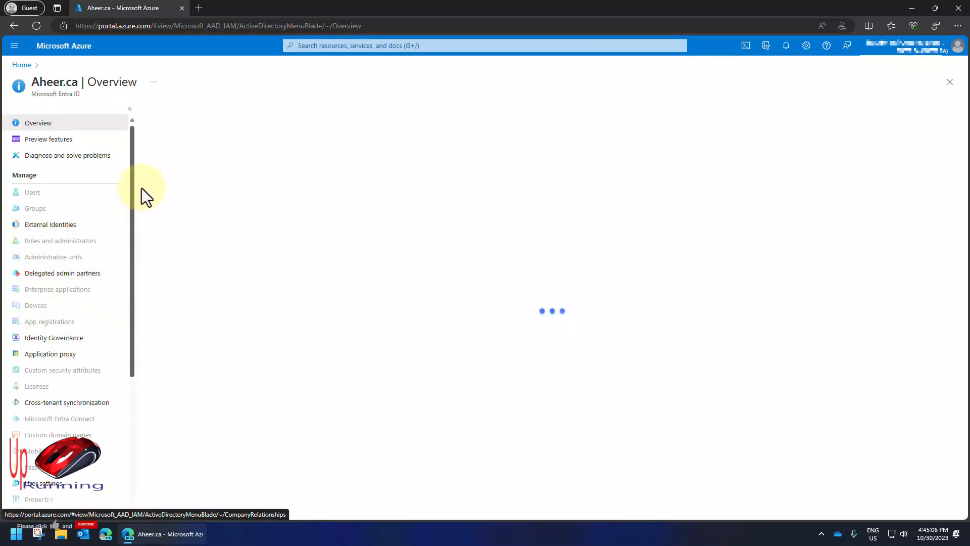
Open the tenant's company branding and start editing the default sign-in experience
{"action": "left_click", "coordinate": [68, 484]}
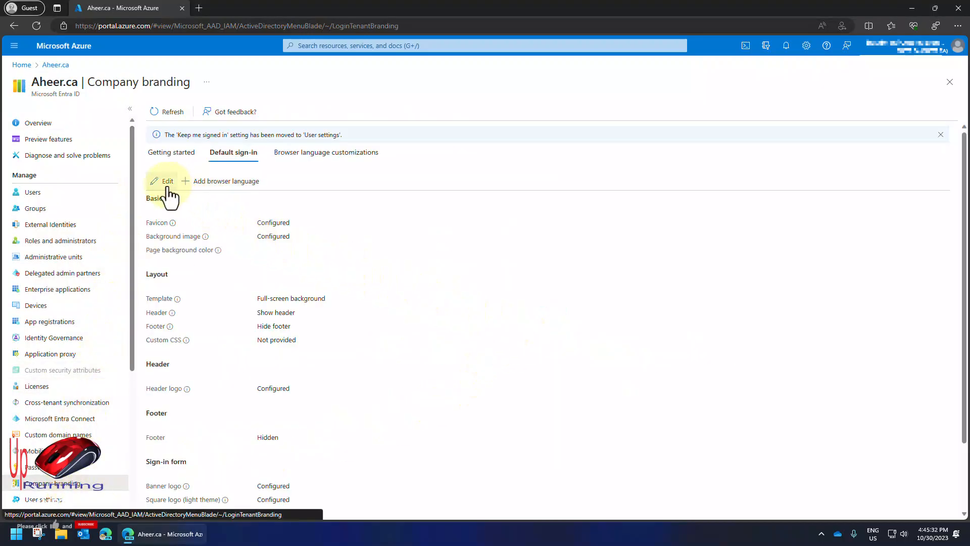
{"action": "left_click", "coordinate": [166, 183]}
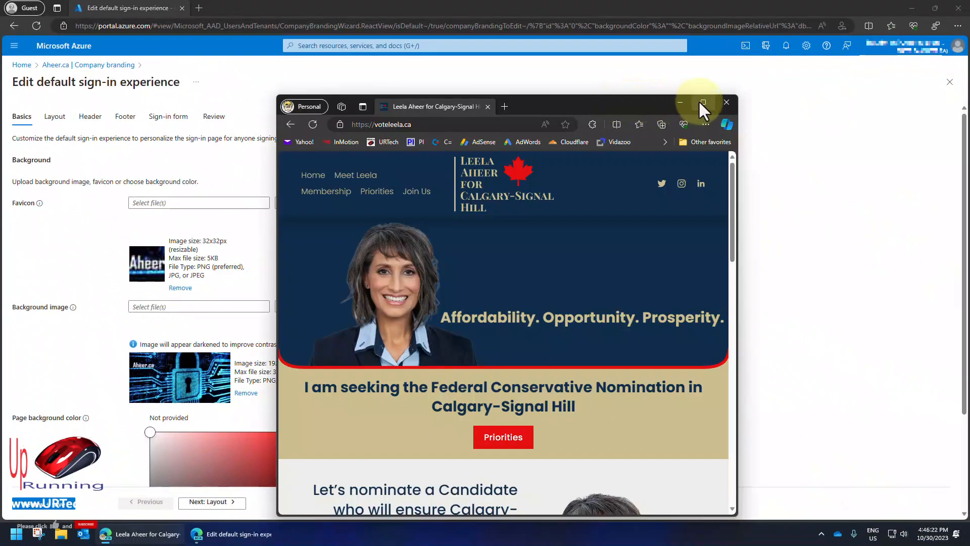
Maximize the voteleela.ca browser window and take a rectangular snip of the portrait in its banner
{"action": "double_click", "coordinate": [699, 100]}
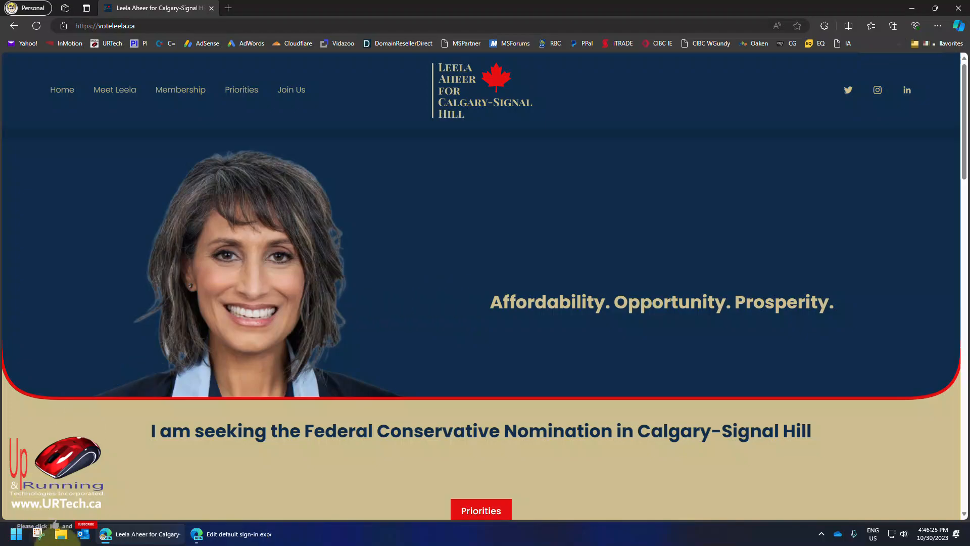
{"action": "left_click", "coordinate": [39, 534]}
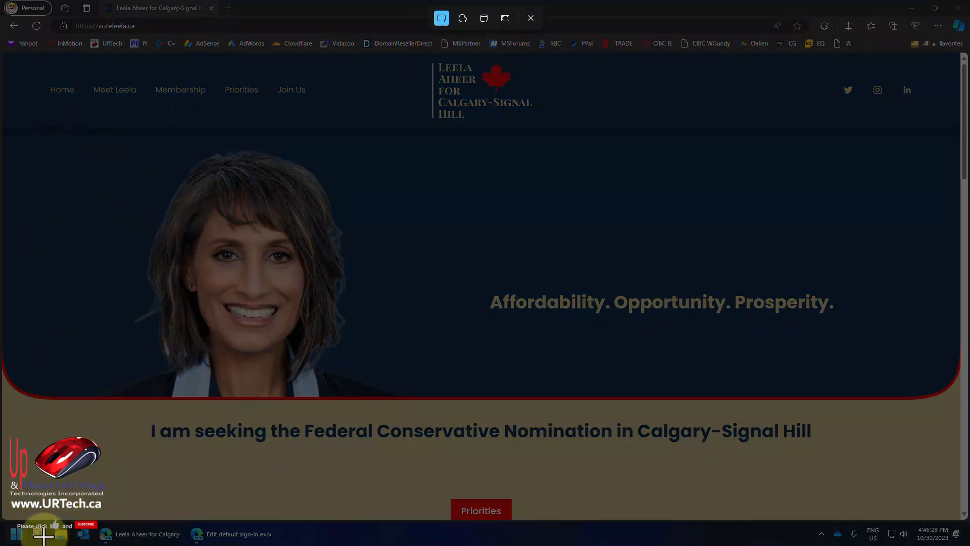
{"action": "left_click_drag", "start_coordinate": [89, 137], "coordinate": [395, 388]}
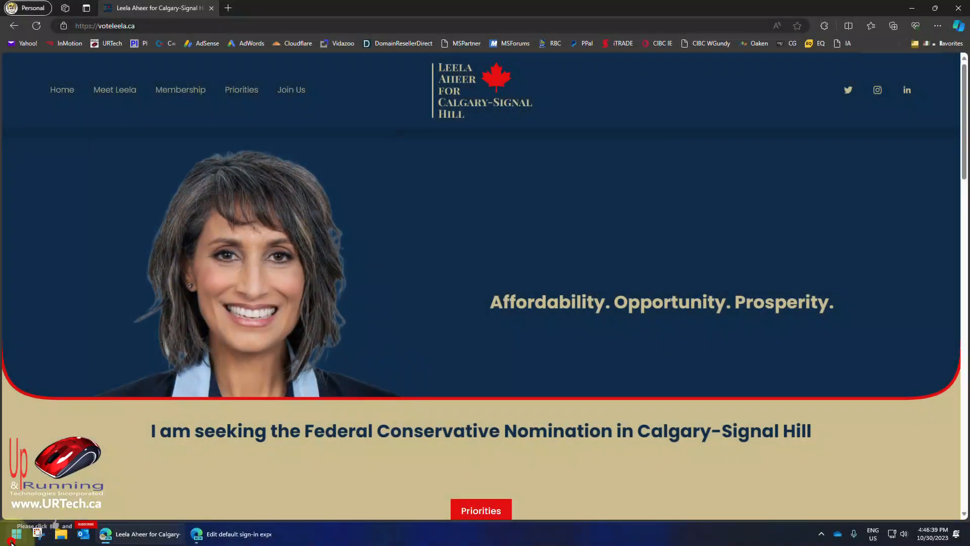
Launch paint.net and place its window beside the favicon and background settings of the sign-in page
{"action": "left_click", "coordinate": [15, 534]}
{"action": "type", "text": "paint"}
{"action": "key", "text": "Return"}
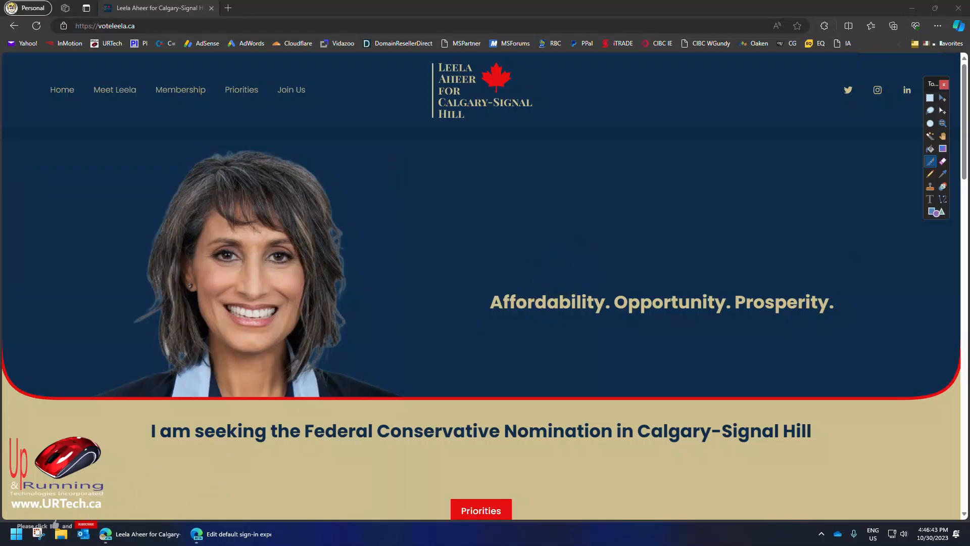
{"action": "left_click", "coordinate": [438, 15]}
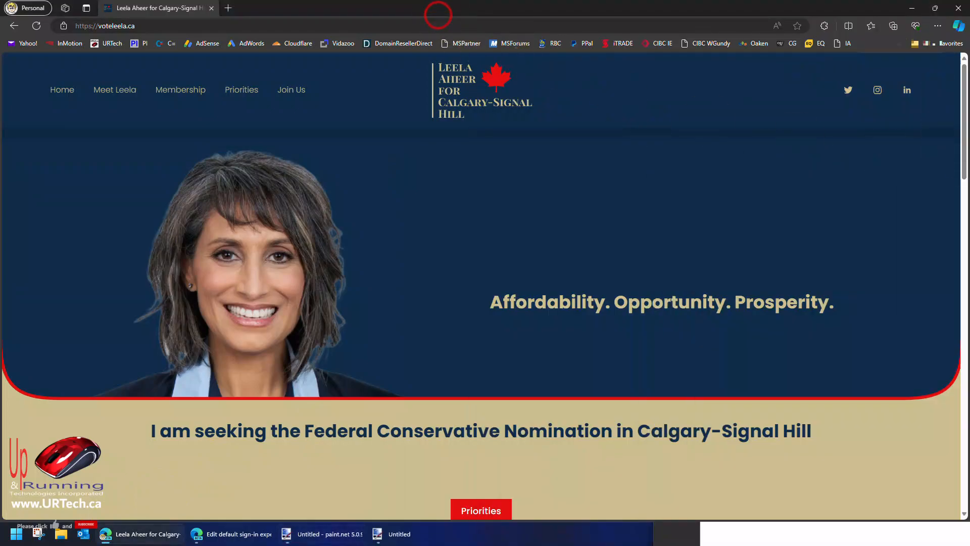
{"action": "left_click_drag", "start_coordinate": [392, 1], "coordinate": [393, 0]}
{"action": "left_click_drag", "start_coordinate": [772, 177], "coordinate": [503, 83]}
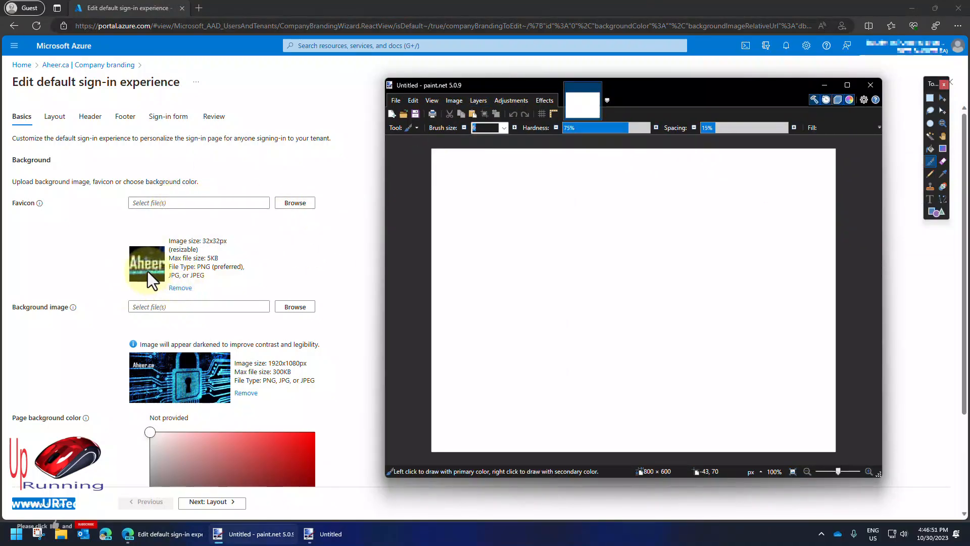
Paste the captured portrait onto the blank canvas and crop the image to the pasted selection
{"action": "key", "text": "ctrl+v"}
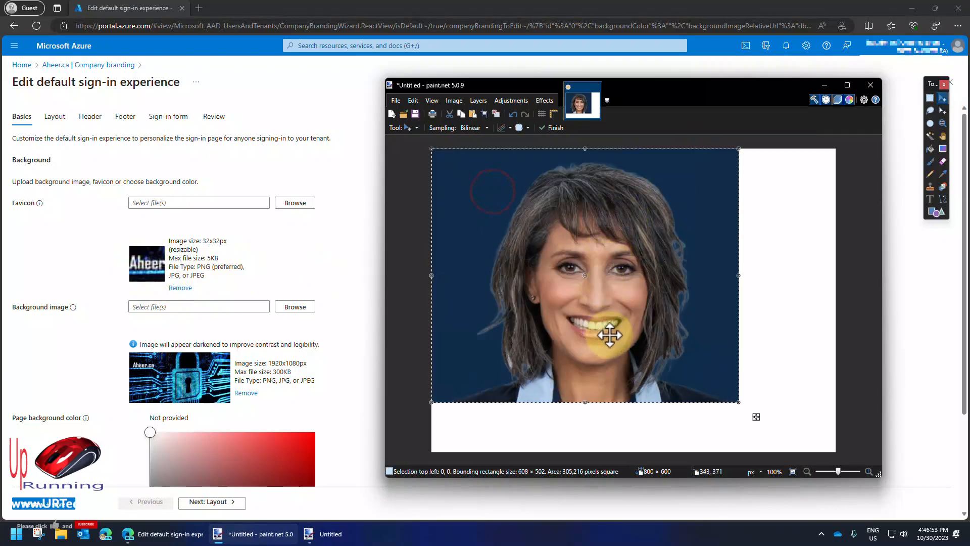
{"action": "key", "text": "ctrl+shift+x"}
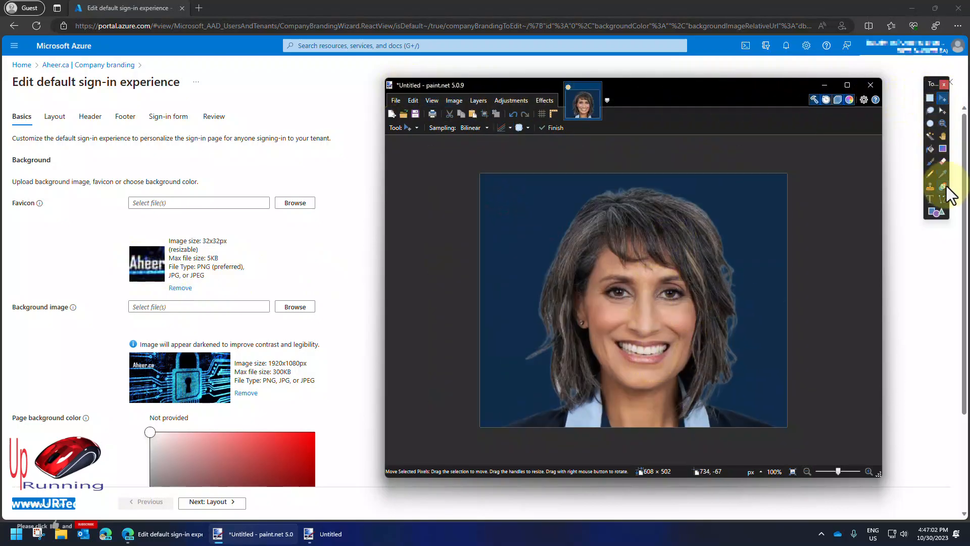
Select the blue background around the portrait with the Magic Wand
{"action": "left_click", "coordinate": [930, 136]}
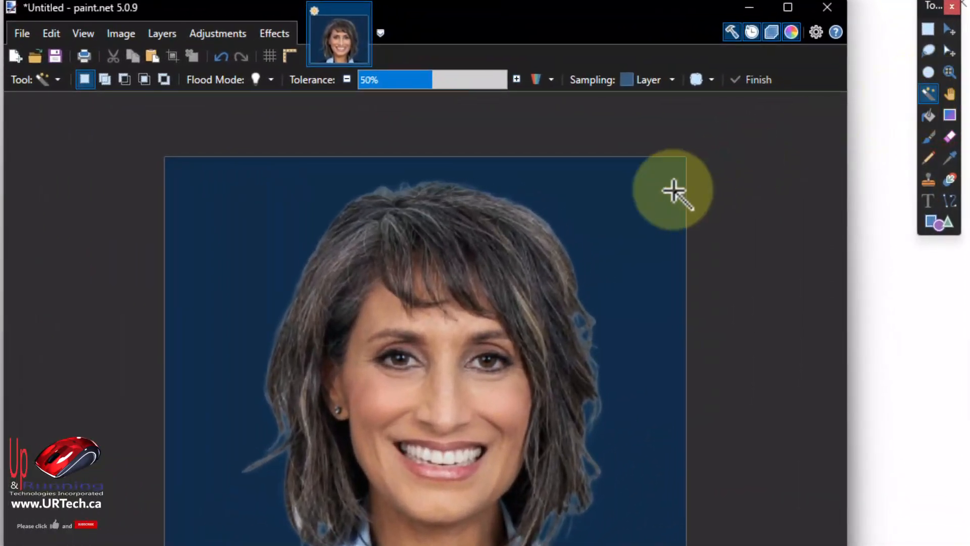
{"action": "left_click", "coordinate": [651, 204]}
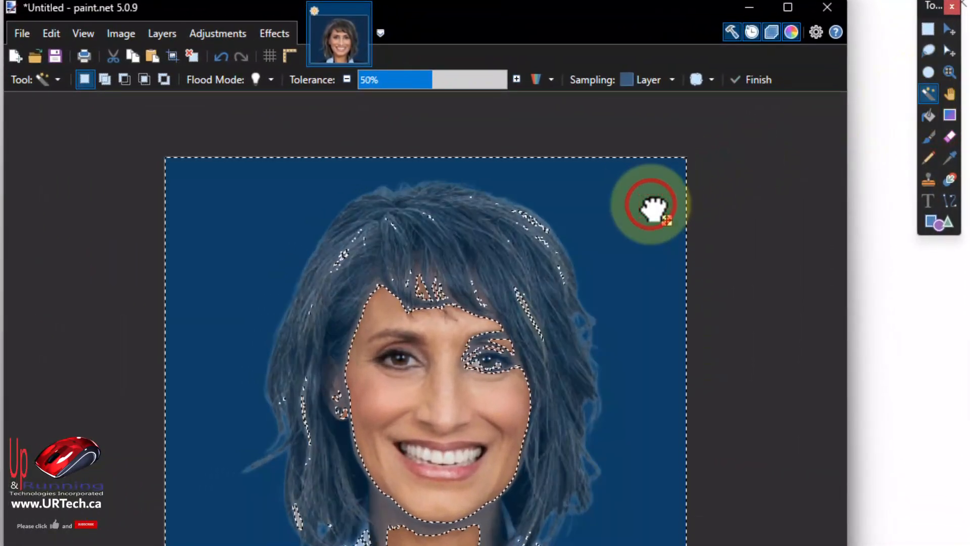
Try deleting the blue background with the Magic Wand tolerance at 23%, and undo the deletion
{"action": "left_click", "coordinate": [390, 81]}
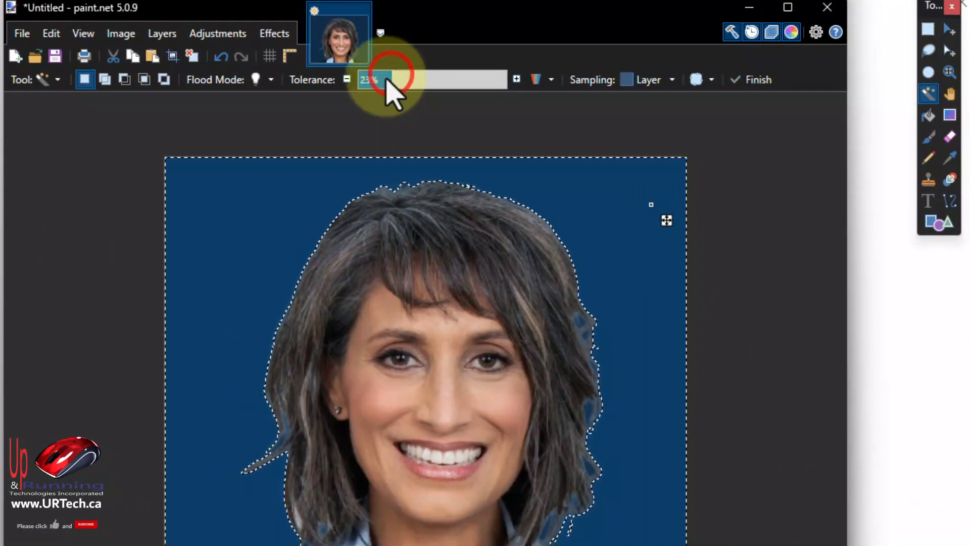
{"action": "key", "text": "Delete"}
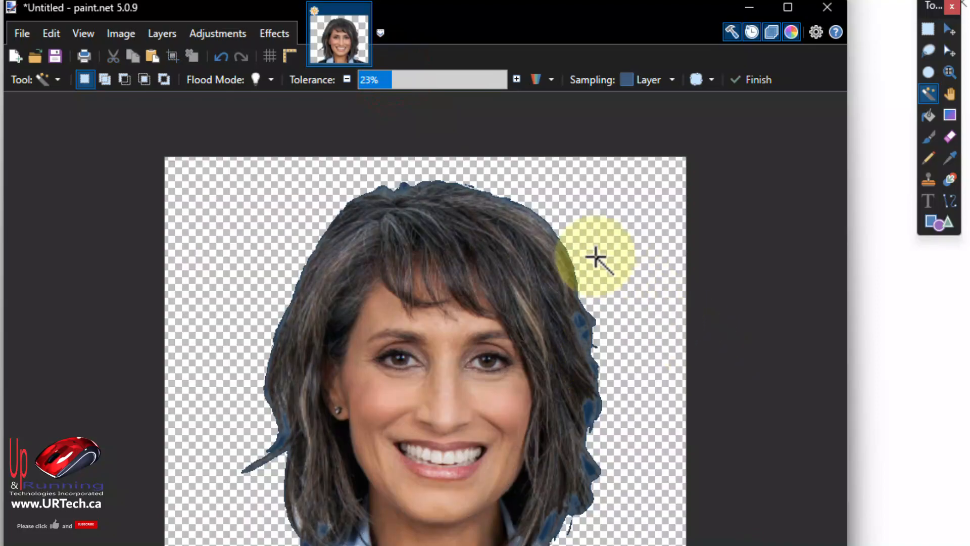
{"action": "key", "text": "ctrl+z"}
Reduce the Magic Wand tolerance to 8% and delete the selected blue background
{"action": "left_click", "coordinate": [377, 79]}
{"action": "left_click", "coordinate": [369, 80]}
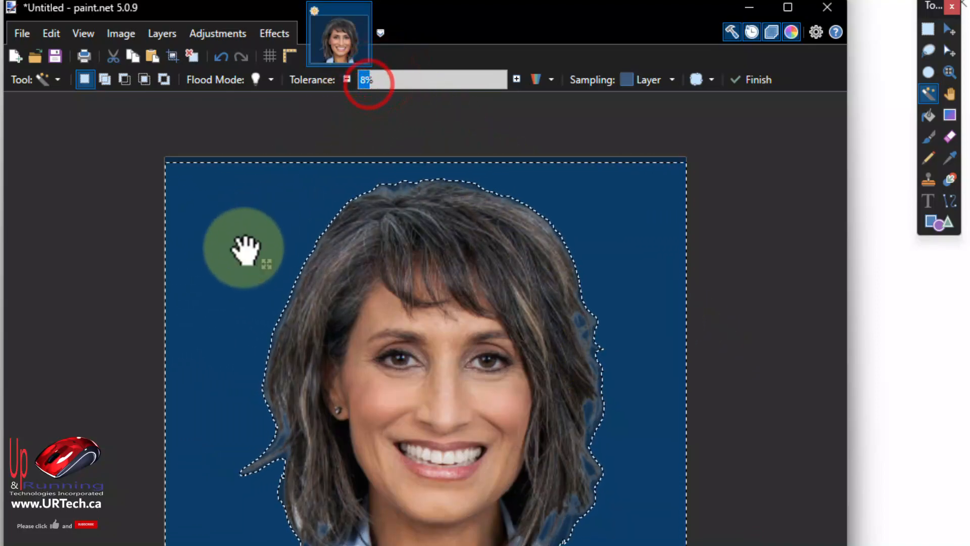
{"action": "key", "text": "Delete"}
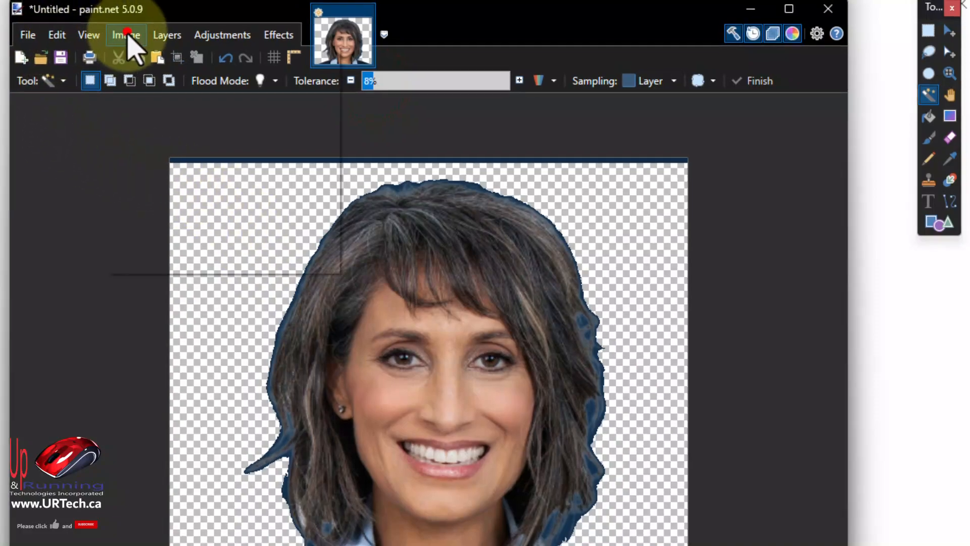
Set the canvas size to 500 by 500 pixels
{"action": "left_click", "coordinate": [121, 33]}
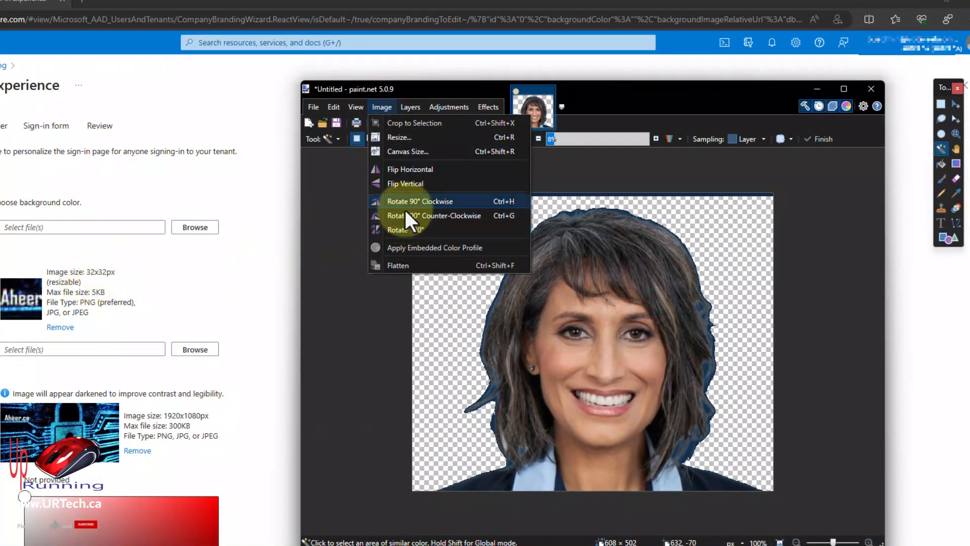
{"action": "left_click", "coordinate": [406, 151]}
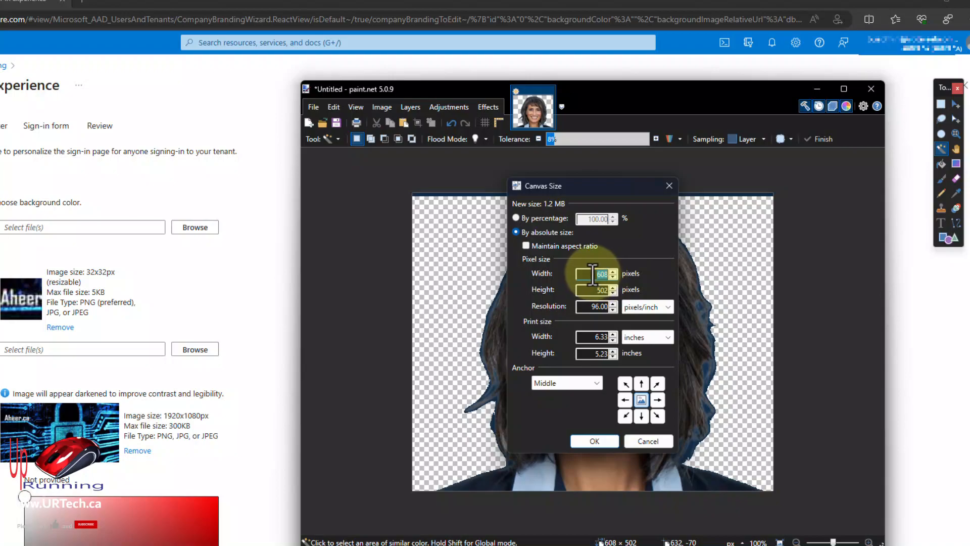
{"action": "type", "text": "500"}
{"action": "key", "text": "Tab"}
{"action": "type", "text": "500"}
{"action": "left_click", "coordinate": [594, 440]}
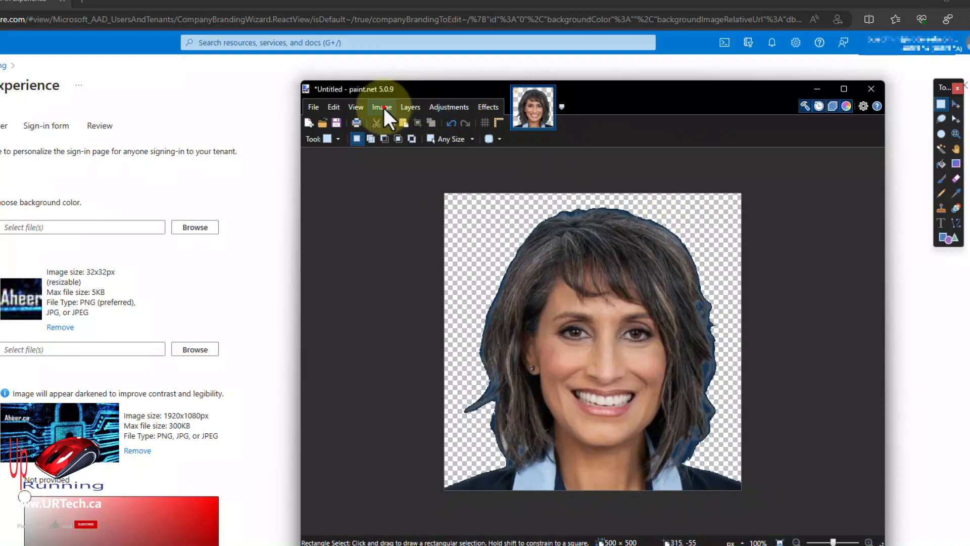
Resize the portrait image to 32 by 32 pixels
{"action": "left_click", "coordinate": [383, 107]}
{"action": "left_click", "coordinate": [399, 138]}
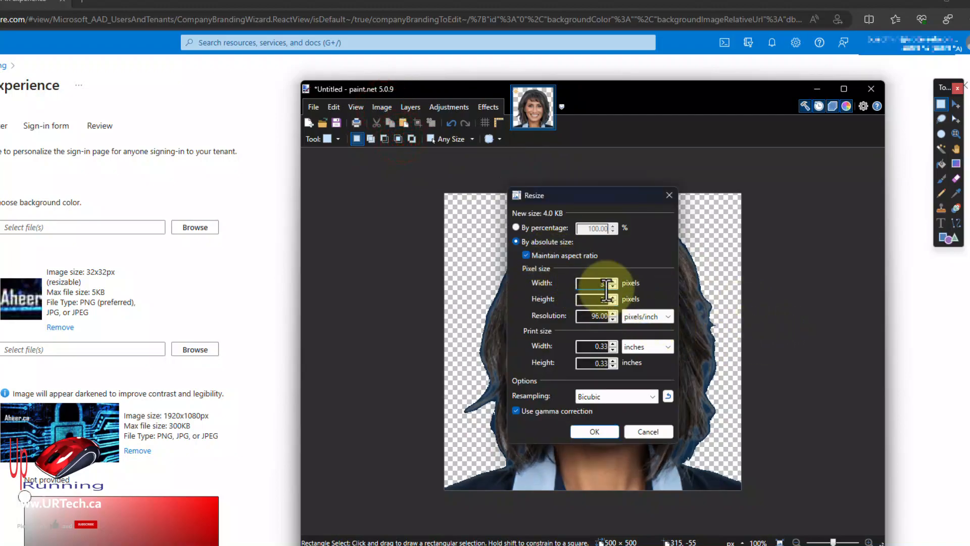
{"action": "left_click", "coordinate": [599, 431]}
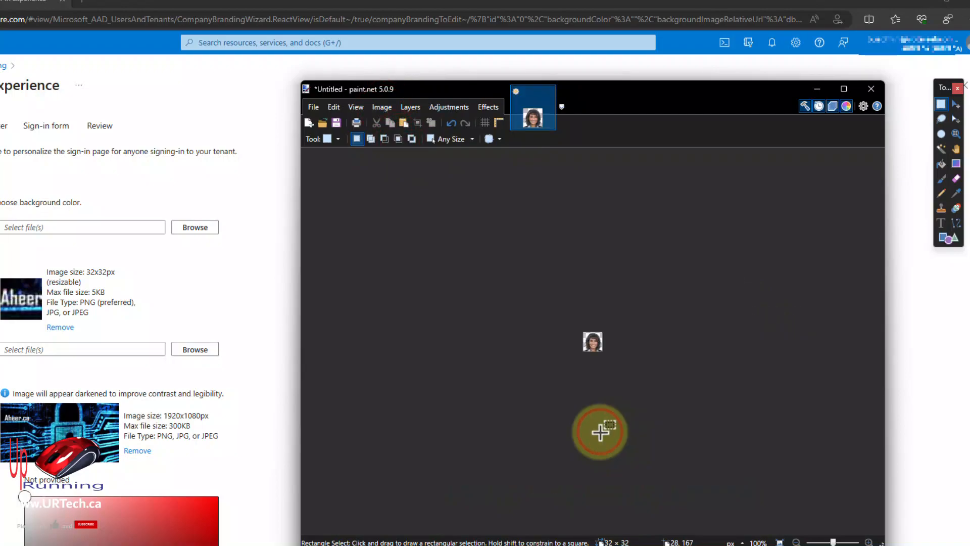
Save the image as a PNG named leela in the Downloads folder with the 32-bit save settings
{"action": "left_click", "coordinate": [318, 109]}
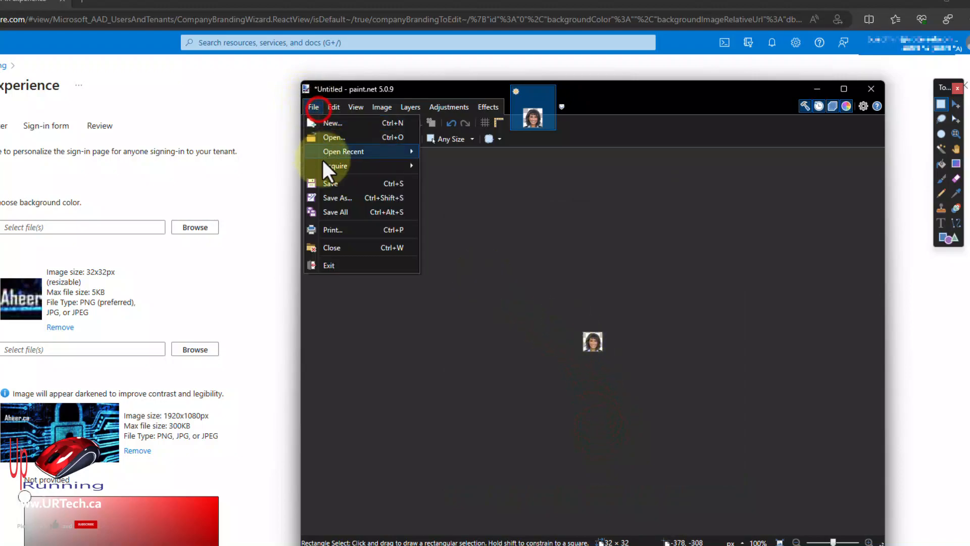
{"action": "left_click", "coordinate": [340, 196]}
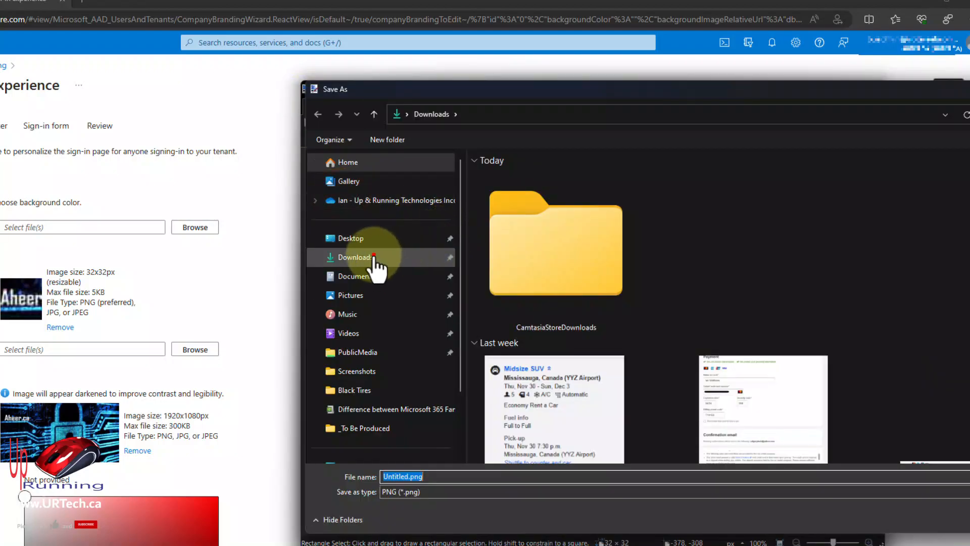
{"action": "left_click", "coordinate": [371, 256]}
{"action": "double_click", "coordinate": [538, 475]}
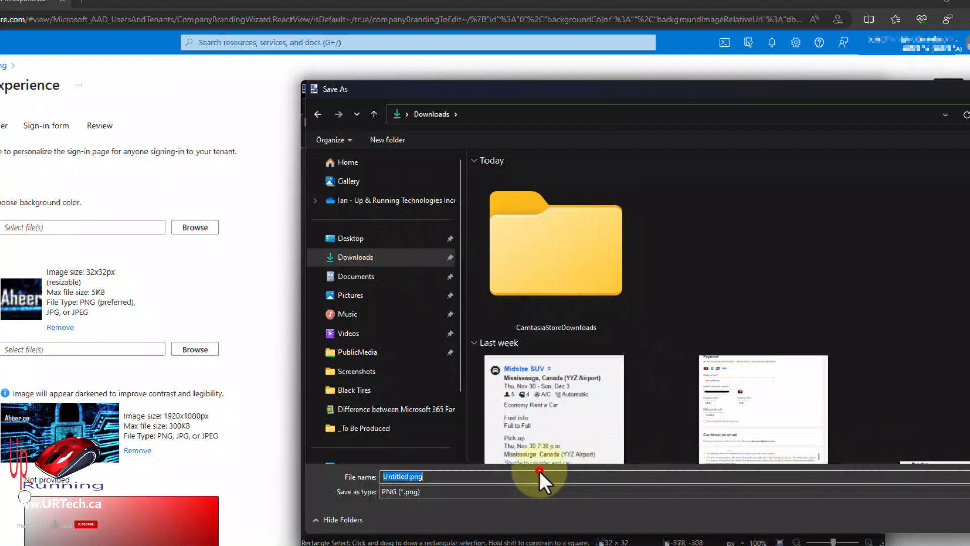
{"action": "type", "text": "leela"}
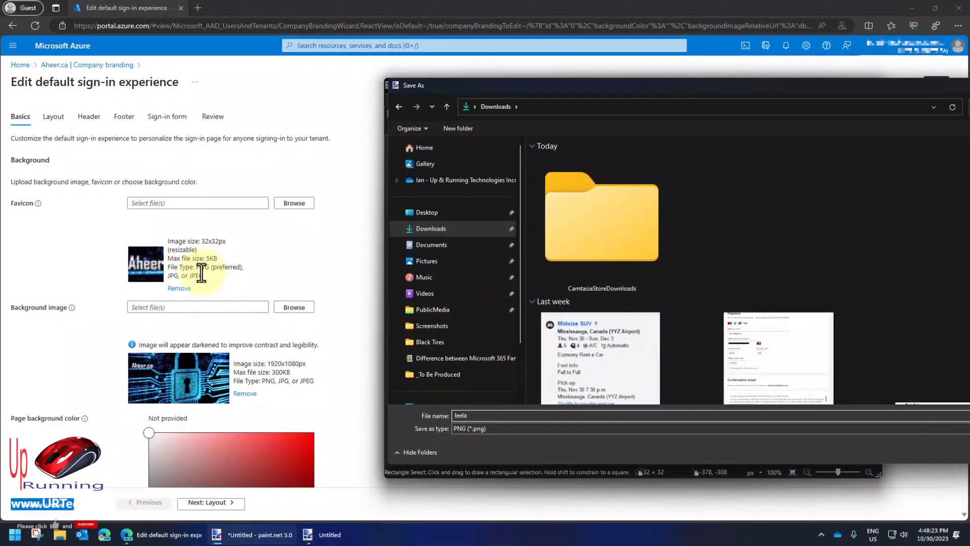
{"action": "left_click_drag", "start_coordinate": [700, 89], "coordinate": [574, 90]}
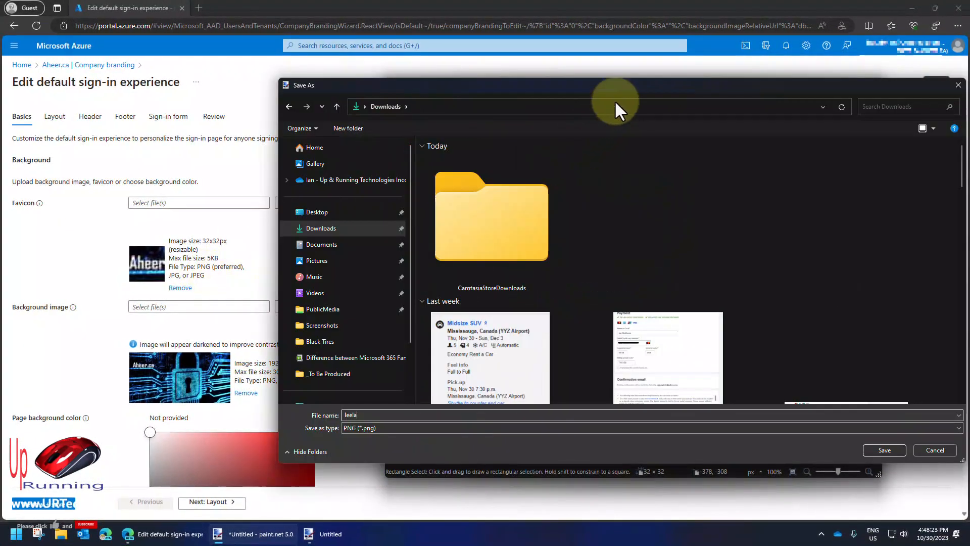
{"action": "left_click", "coordinate": [884, 447]}
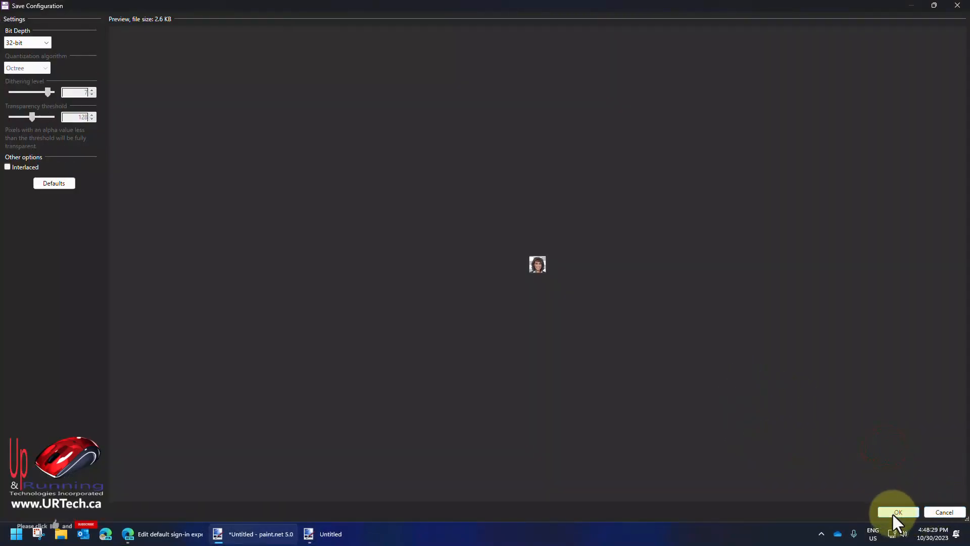
{"action": "left_click", "coordinate": [892, 514]}
Choose leela.png from the Downloads folder as the sign-in page's favicon
{"action": "left_click", "coordinate": [713, 86]}
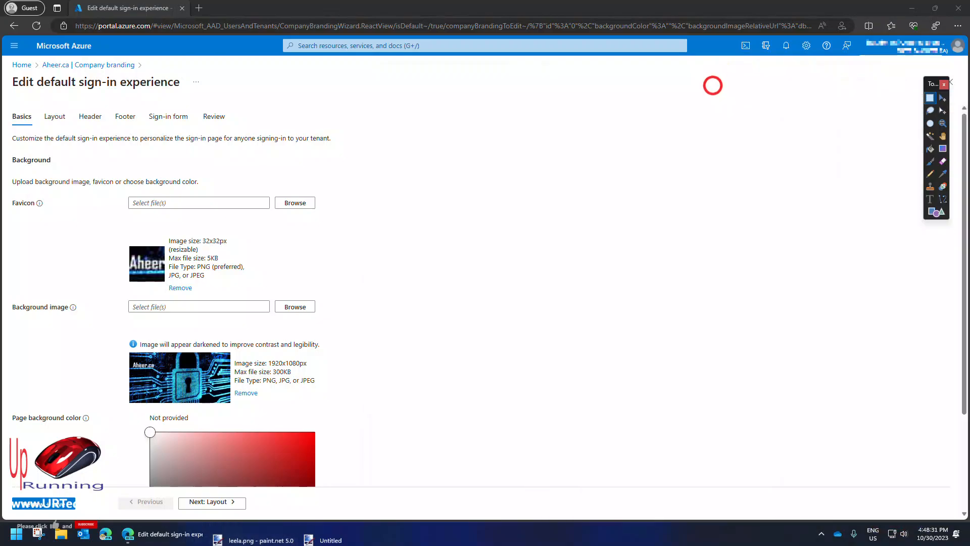
{"action": "left_click", "coordinate": [286, 203]}
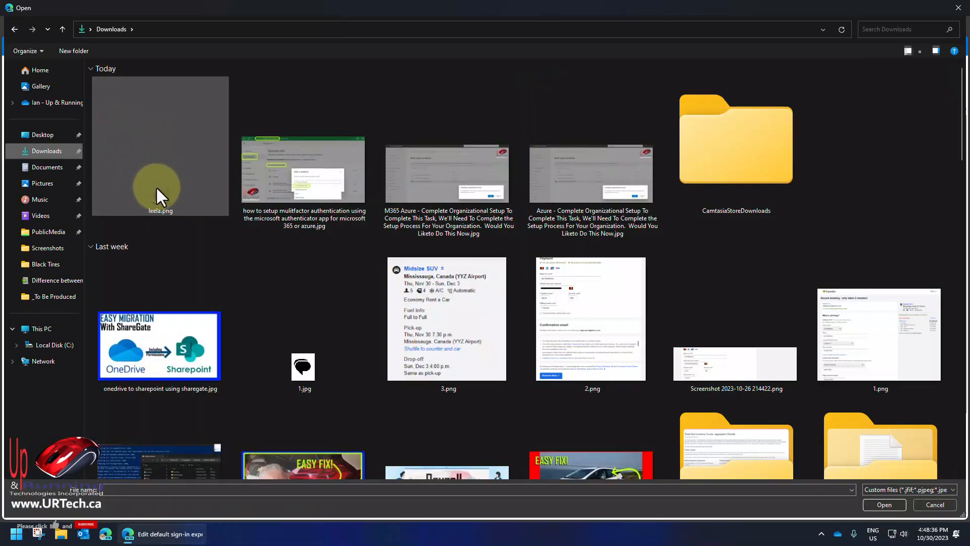
{"action": "double_click", "coordinate": [157, 189]}
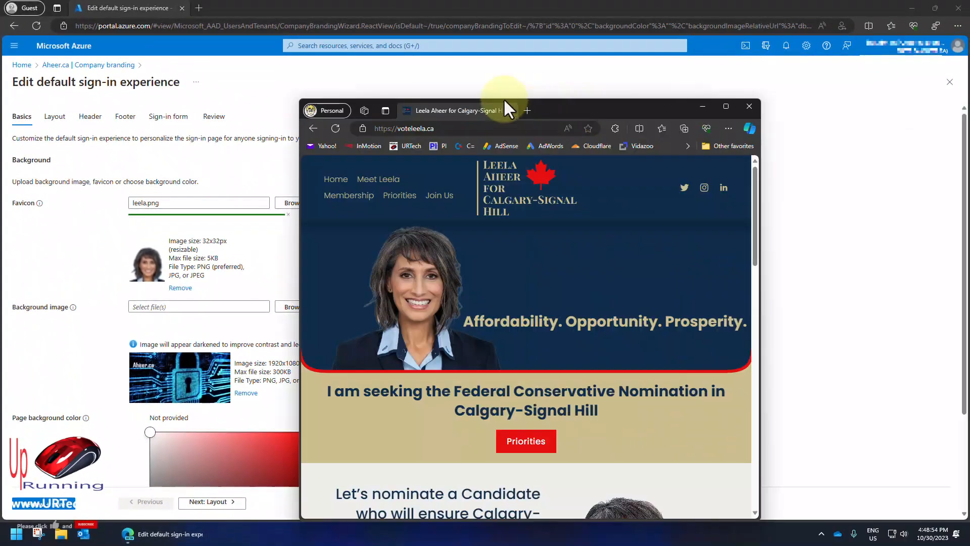
Switch to the voteleela.ca website and save it as a complete webpage in the Downloads folder
{"action": "left_click_drag", "start_coordinate": [535, 103], "coordinate": [444, 79]}
{"action": "double_click", "coordinate": [445, 80]}
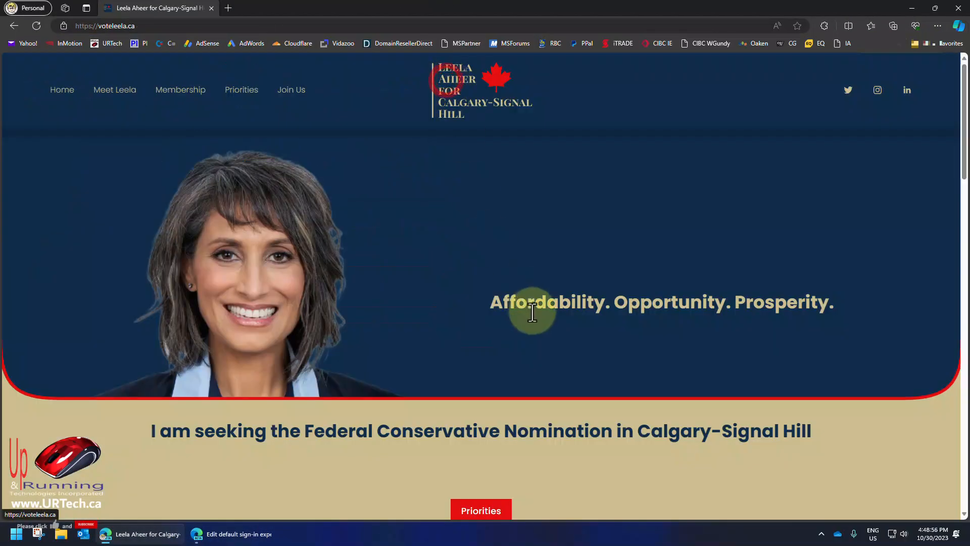
{"action": "scroll", "coordinate": [532, 312], "scroll_direction": "down", "scroll_amount": 20}
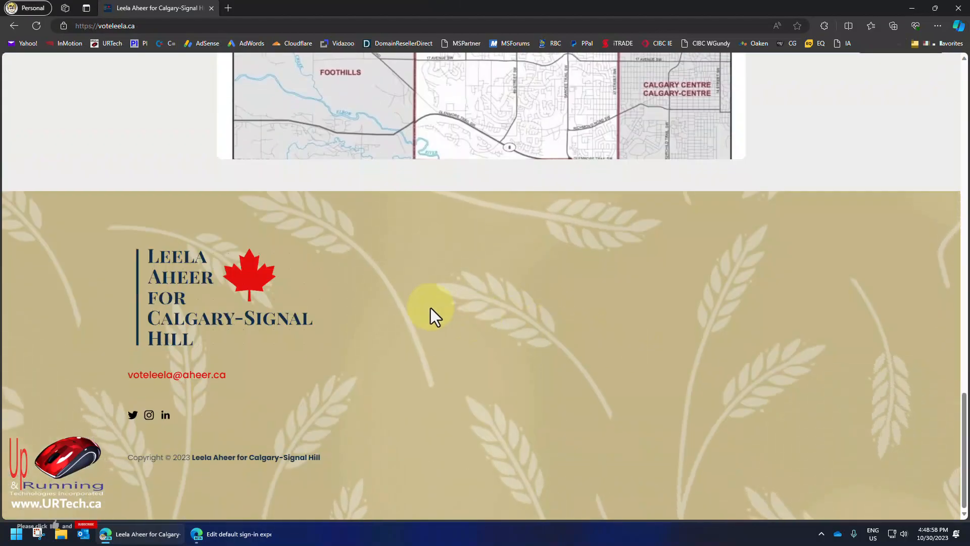
{"action": "right_click", "coordinate": [578, 328]}
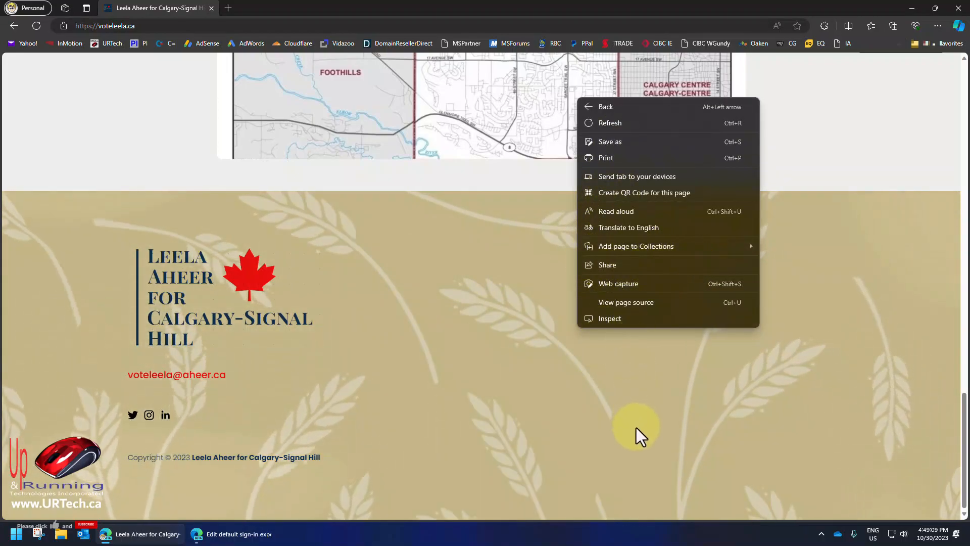
{"action": "left_click", "coordinate": [697, 408]}
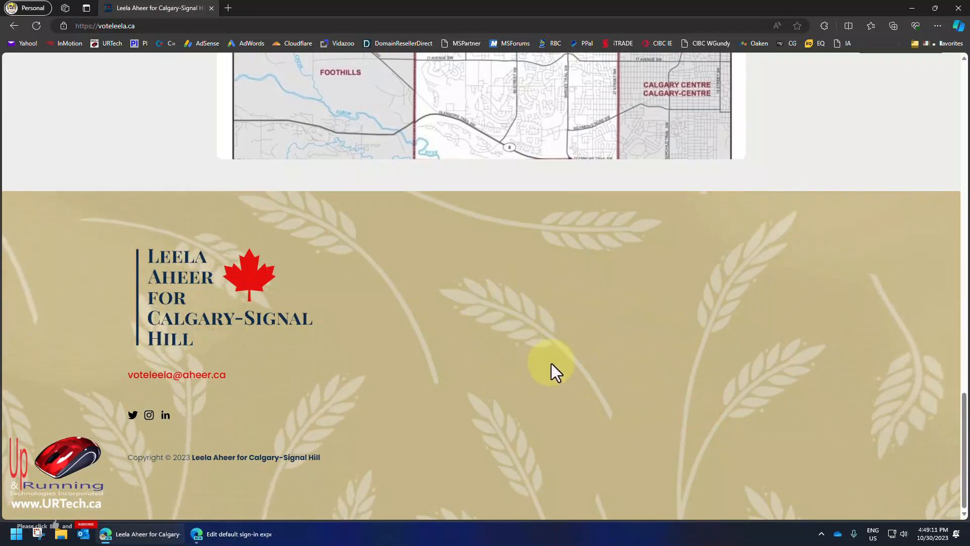
{"action": "right_click", "coordinate": [596, 341]}
{"action": "left_click", "coordinate": [665, 156]}
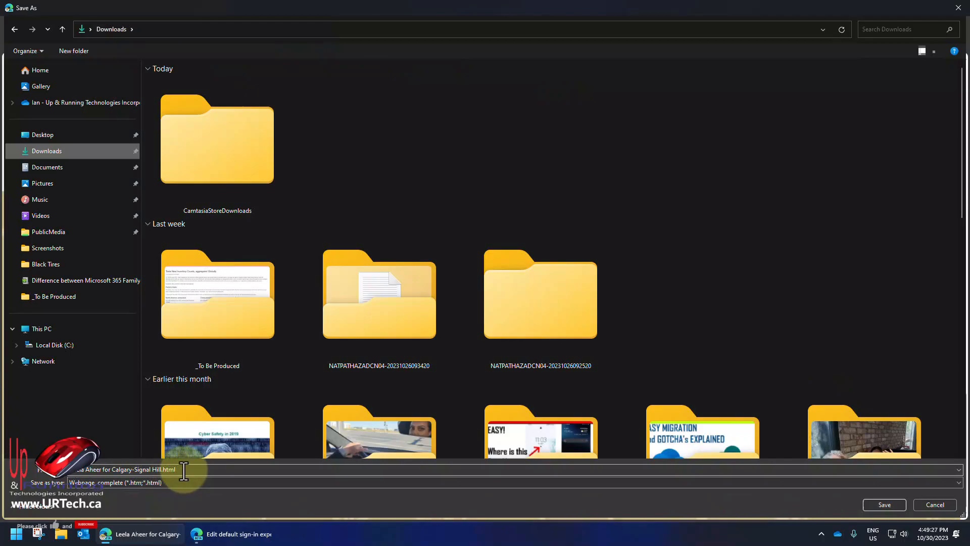
{"action": "left_click", "coordinate": [887, 505]}
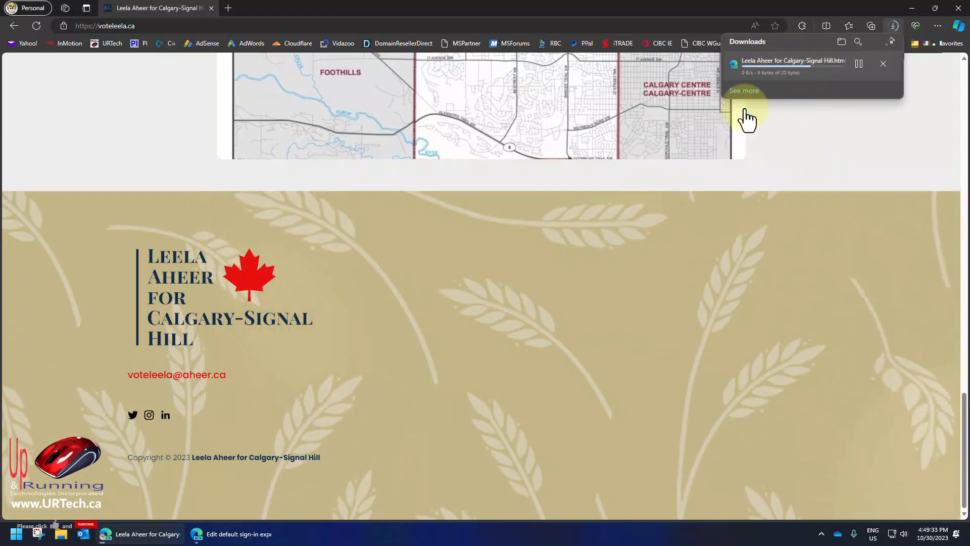
Open the saved webpage's files folder in Downloads and display its contents as extra large icons
{"action": "left_click", "coordinate": [60, 533]}
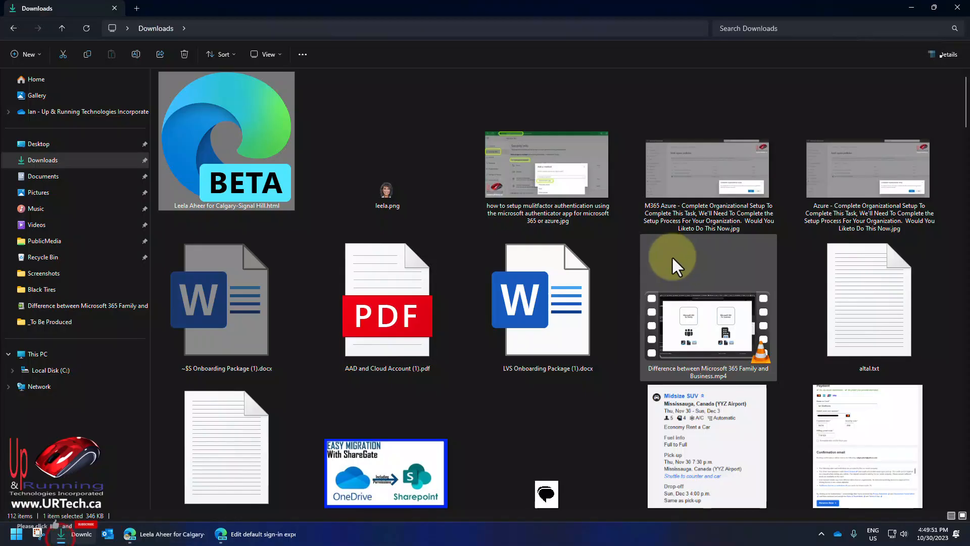
{"action": "scroll", "coordinate": [672, 258], "scroll_direction": "down", "scroll_amount": 10}
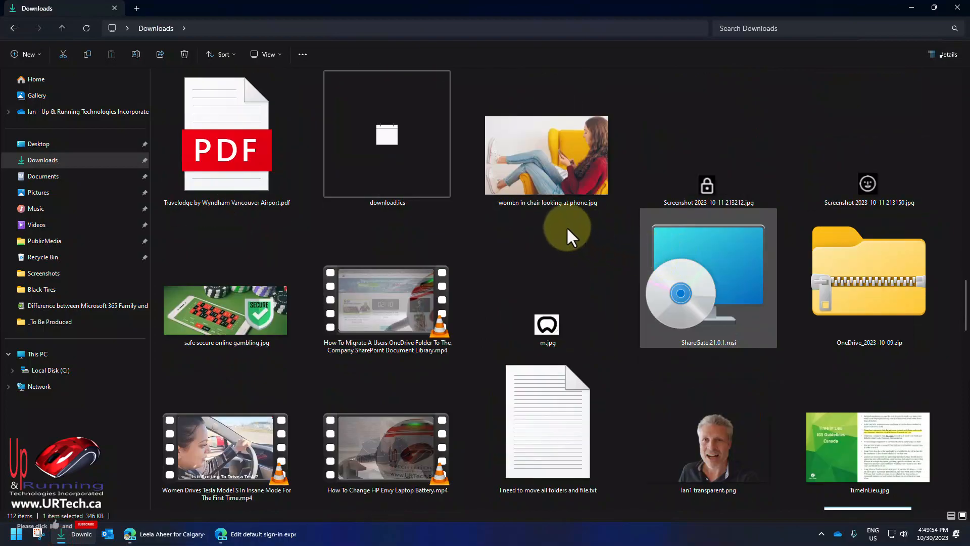
{"action": "scroll", "coordinate": [425, 197], "scroll_direction": "down", "scroll_amount": 8}
{"action": "left_click", "coordinate": [262, 159]}
{"action": "double_click", "coordinate": [262, 159]}
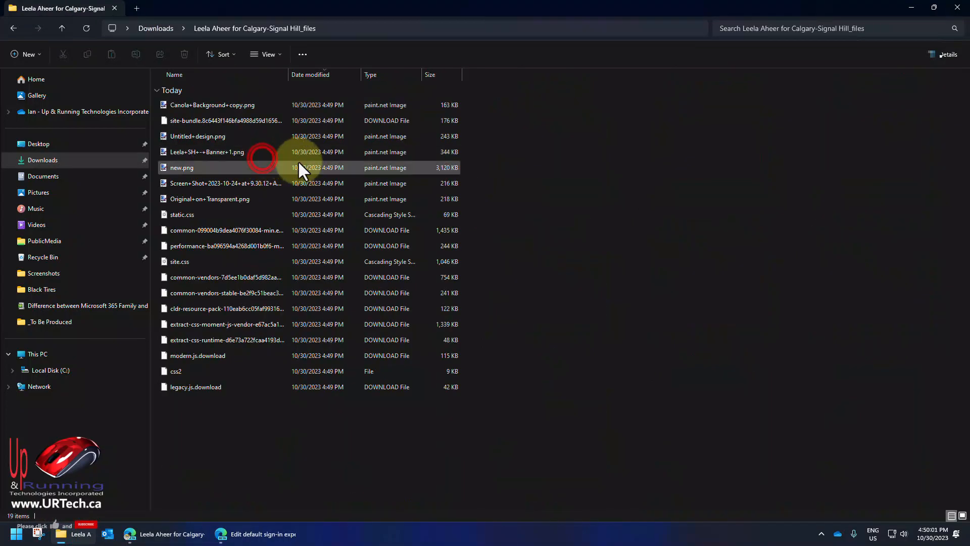
{"action": "right_click", "coordinate": [579, 234]}
{"action": "left_click", "coordinate": [580, 232]}
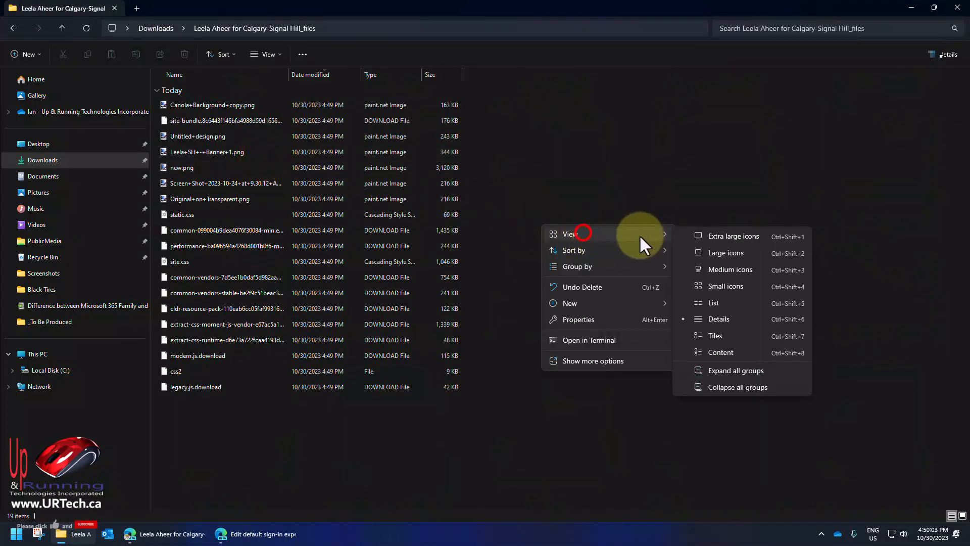
{"action": "left_click", "coordinate": [738, 235]}
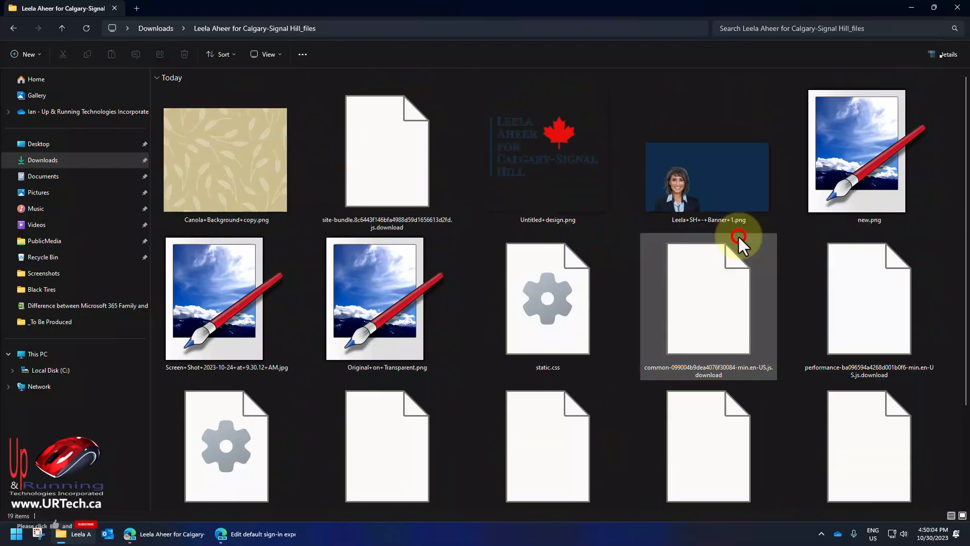
Select the Canola+Background+copy.png image and copy the path of its folder
{"action": "left_click", "coordinate": [232, 164]}
{"action": "left_click", "coordinate": [352, 26]}
{"action": "key", "text": "ctrl+c"}
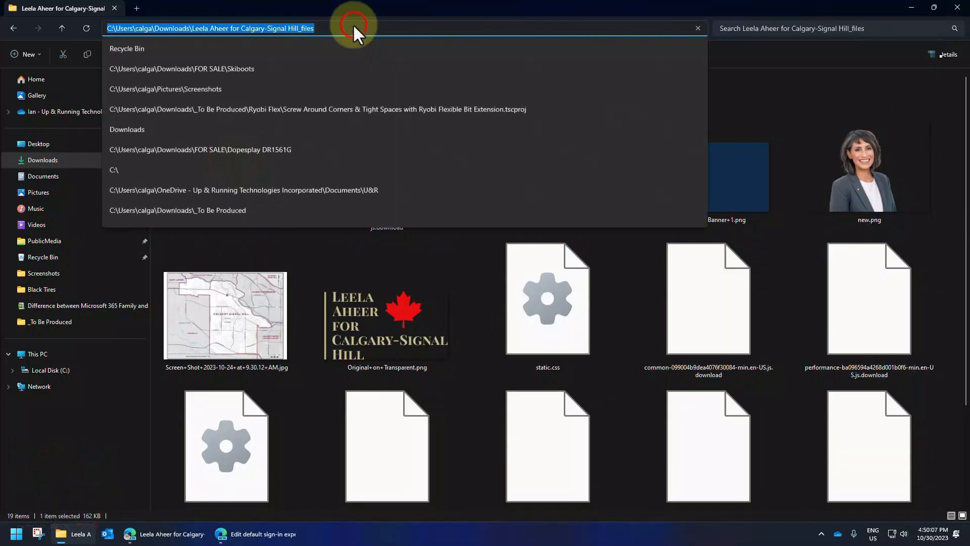
Return to the branding wizard and choose Canola+Background+copy.png from the copied folder path as the background image
{"action": "double_click", "coordinate": [350, 6]}
{"action": "left_click_drag", "start_coordinate": [351, 6], "coordinate": [316, 0]}
{"action": "left_click", "coordinate": [184, 308]}
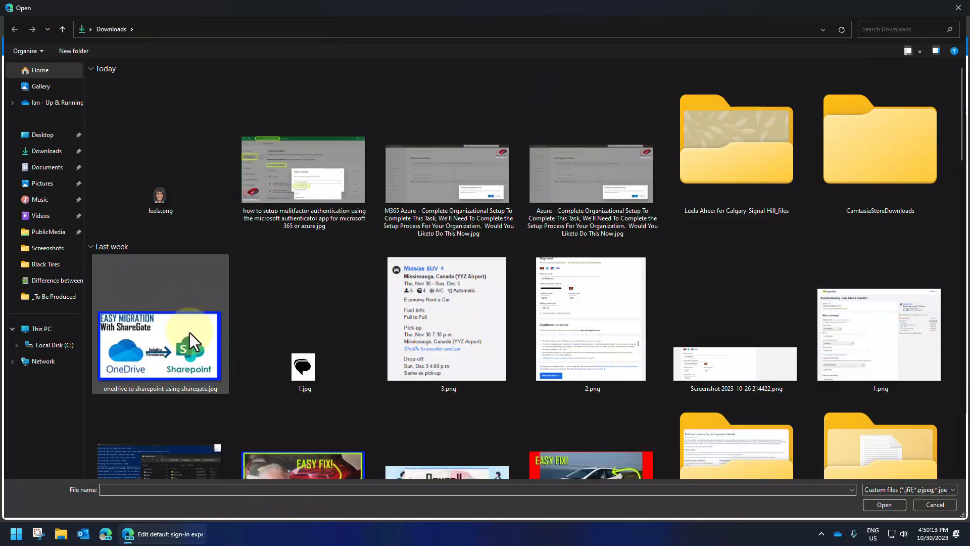
{"action": "key", "text": "ctrl+v"}
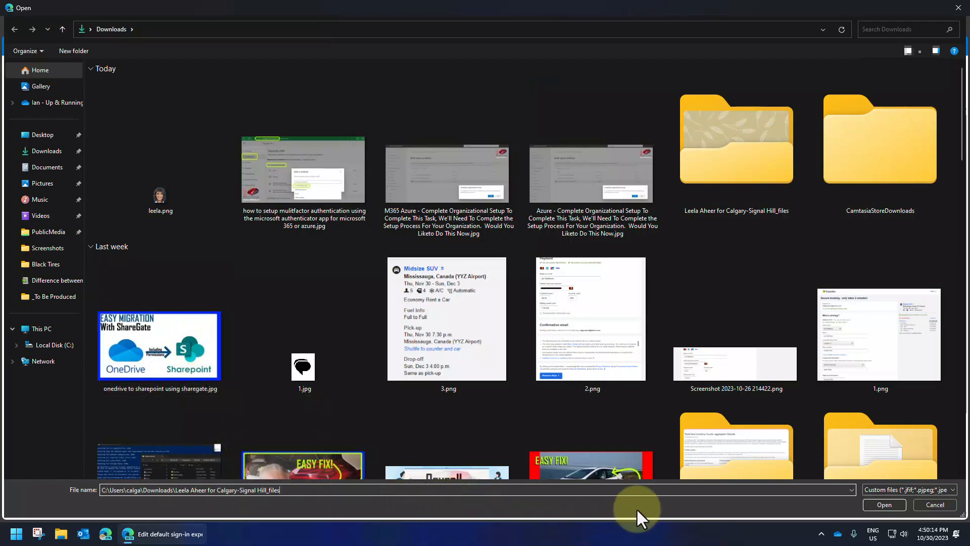
{"action": "left_click", "coordinate": [888, 504]}
{"action": "double_click", "coordinate": [137, 95]}
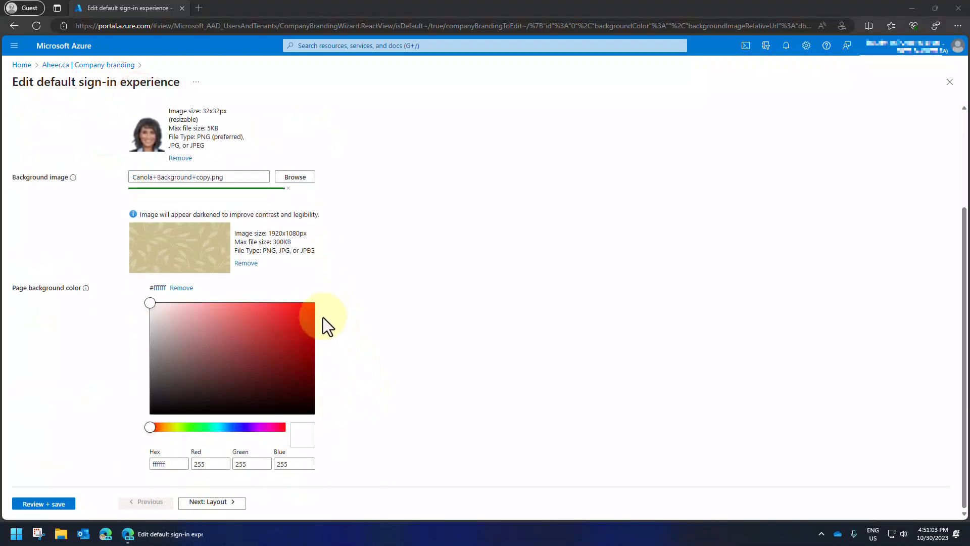
Go on to the layout settings, look over the template, header and footer options, and continue to the header settings
{"action": "left_click", "coordinate": [216, 501]}
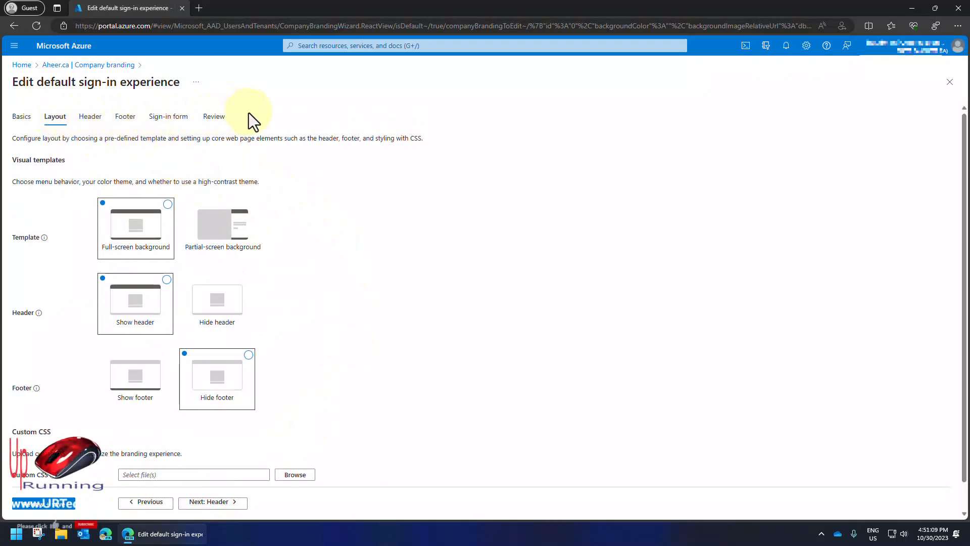
{"action": "scroll", "coordinate": [422, 275], "scroll_direction": "down", "scroll_amount": 1}
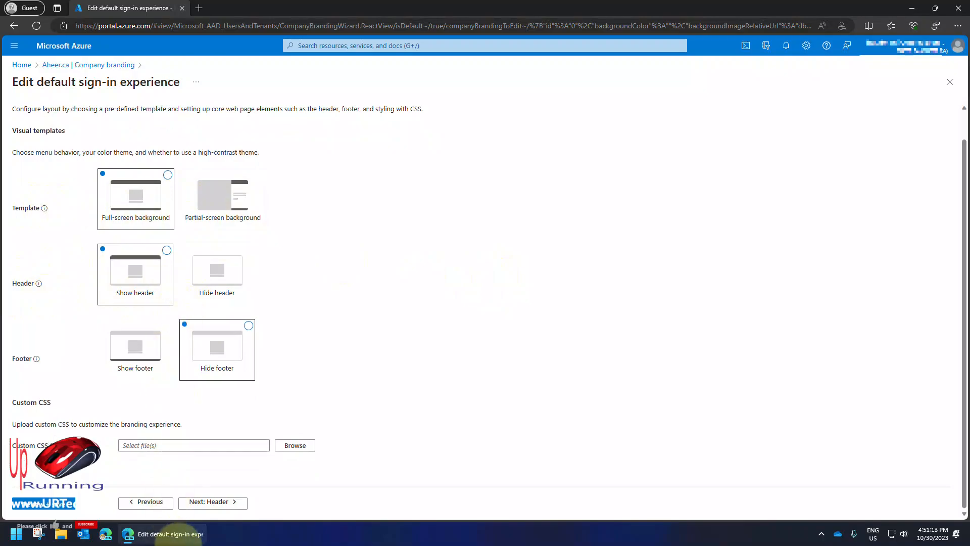
{"action": "left_click", "coordinate": [217, 503]}
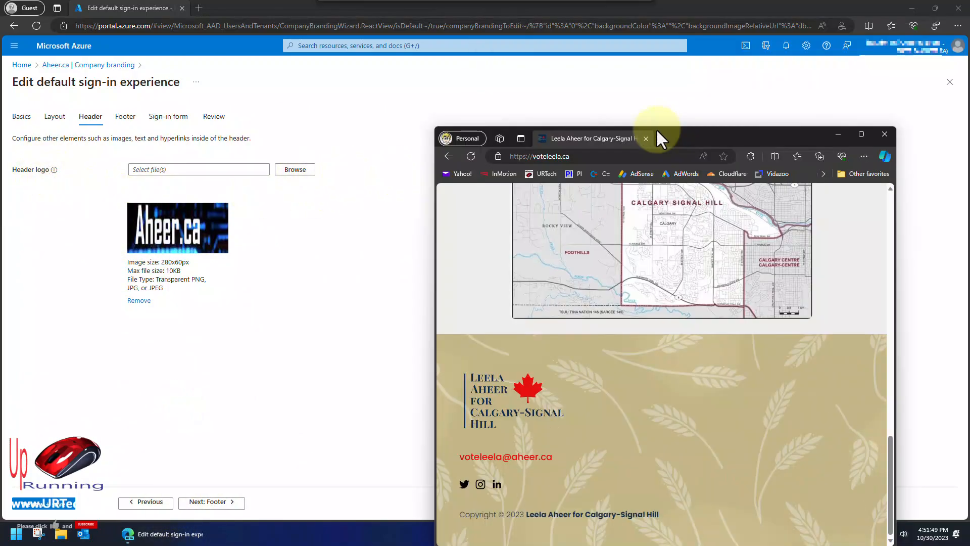
Switch to the voteleela.ca website and show the homepage's portrait banner in a maximized window
{"action": "left_click_drag", "start_coordinate": [655, 130], "coordinate": [582, 80]}
{"action": "double_click", "coordinate": [599, 87]}
{"action": "scroll", "coordinate": [596, 293], "scroll_direction": "up", "scroll_amount": 15}
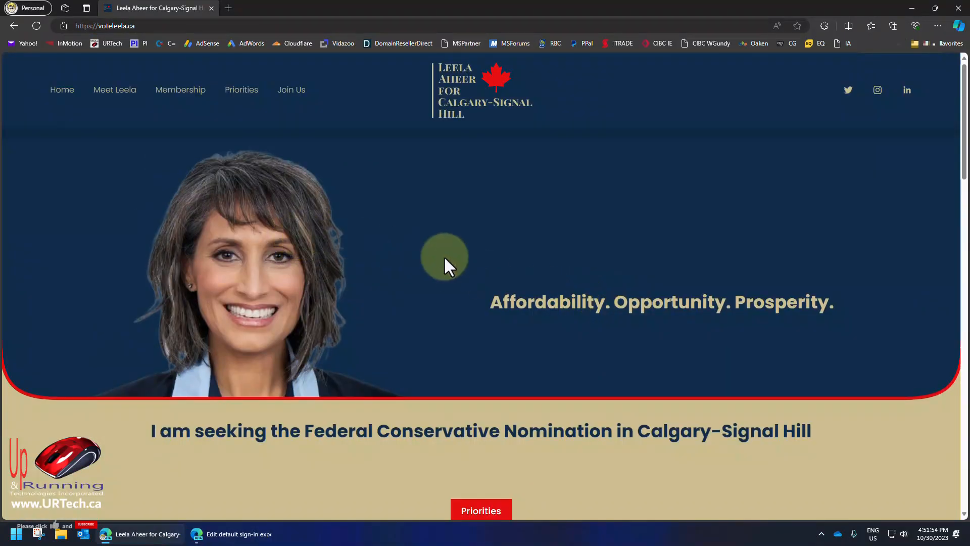
{"action": "scroll", "coordinate": [444, 255], "scroll_direction": "down", "scroll_amount": 4}
{"action": "scroll", "coordinate": [444, 255], "scroll_direction": "up", "scroll_amount": 4}
{"action": "left_click_drag", "start_coordinate": [352, 6], "coordinate": [390, 65]}
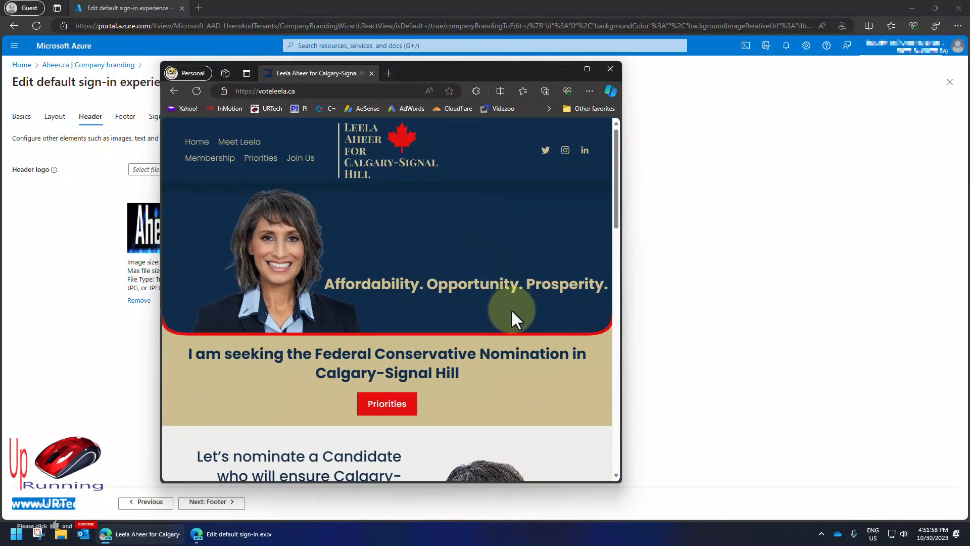
{"action": "left_click", "coordinate": [587, 70]}
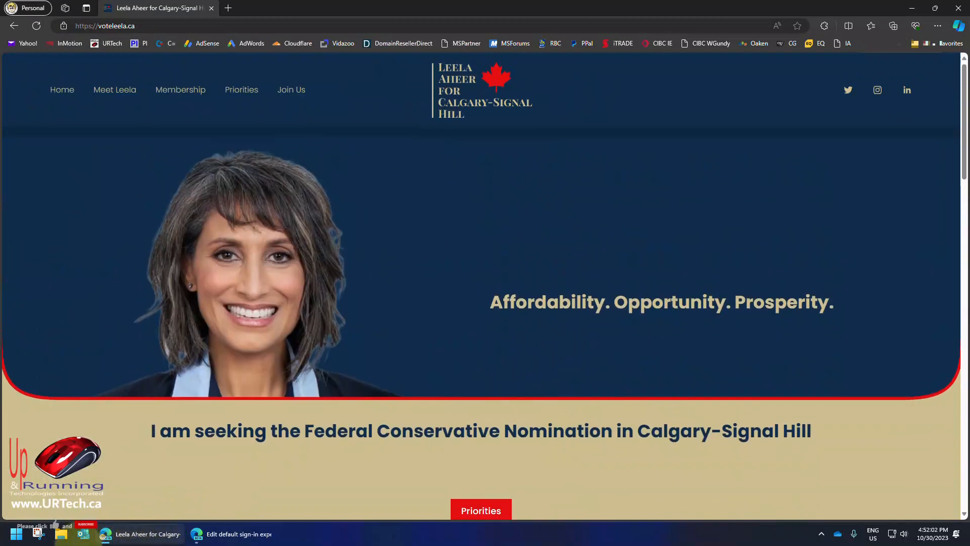
Capture the portrait area of the homepage banner and paste it into a new image in paint.net
{"action": "left_click", "coordinate": [40, 533]}
{"action": "left_click", "coordinate": [656, 209]}
{"action": "left_click_drag", "start_coordinate": [82, 146], "coordinate": [411, 398]}
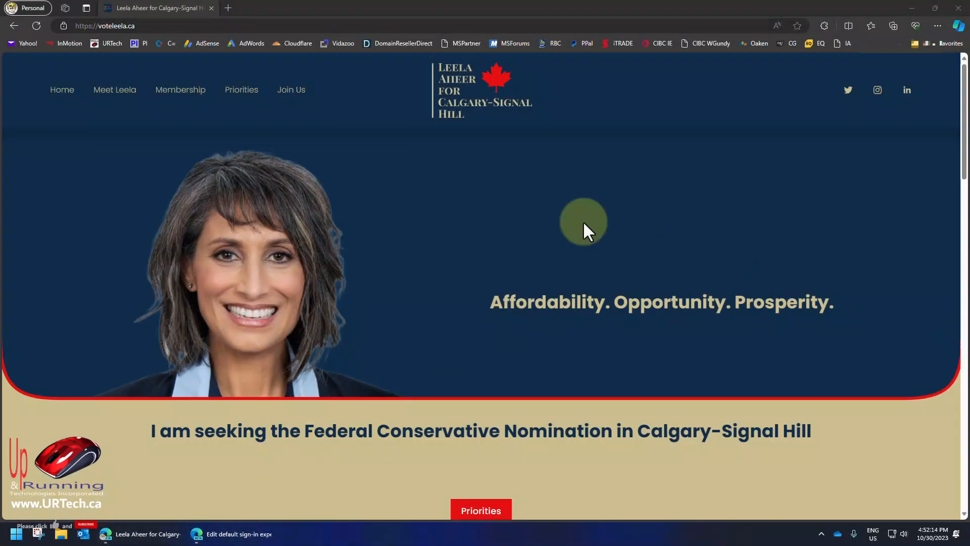
{"action": "left_click", "coordinate": [202, 100]}
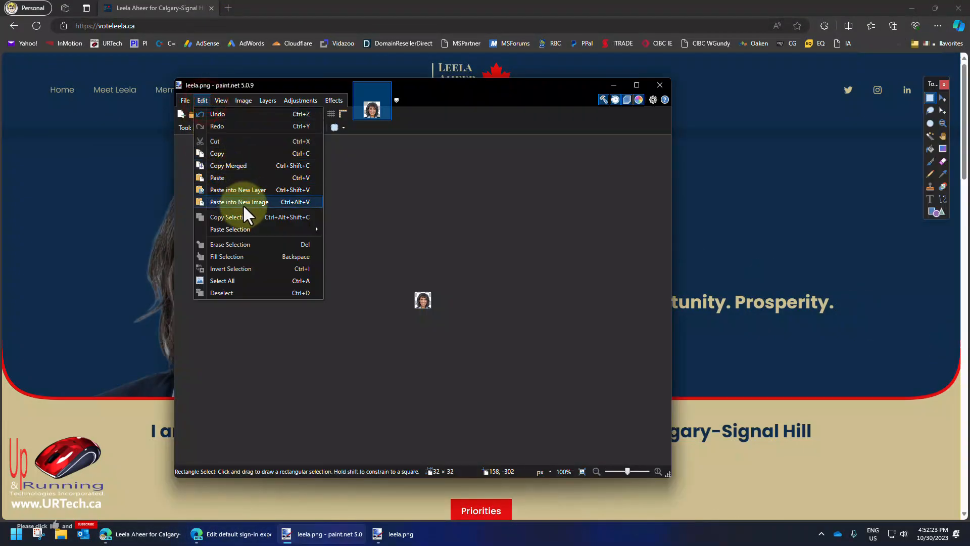
{"action": "left_click", "coordinate": [243, 202]}
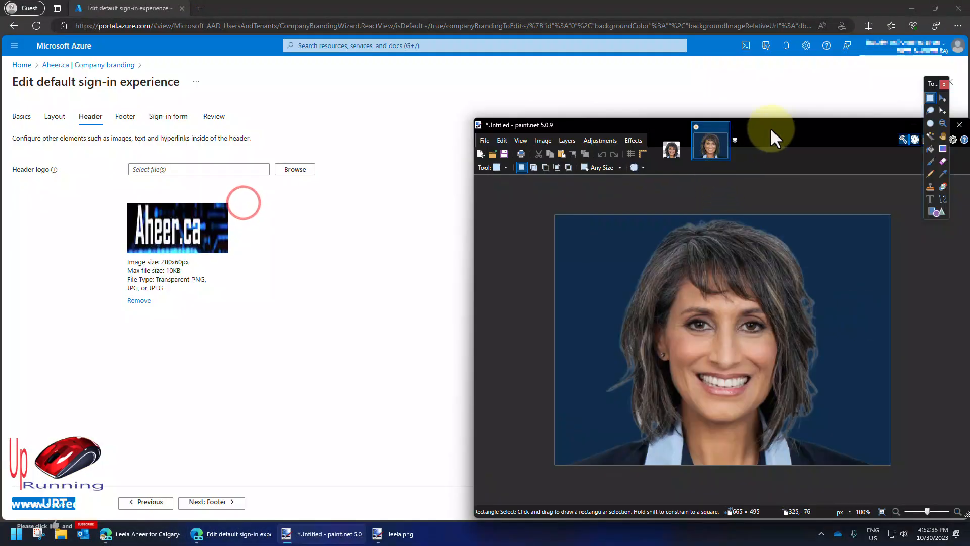
{"action": "left_click_drag", "start_coordinate": [771, 127], "coordinate": [738, 110]}
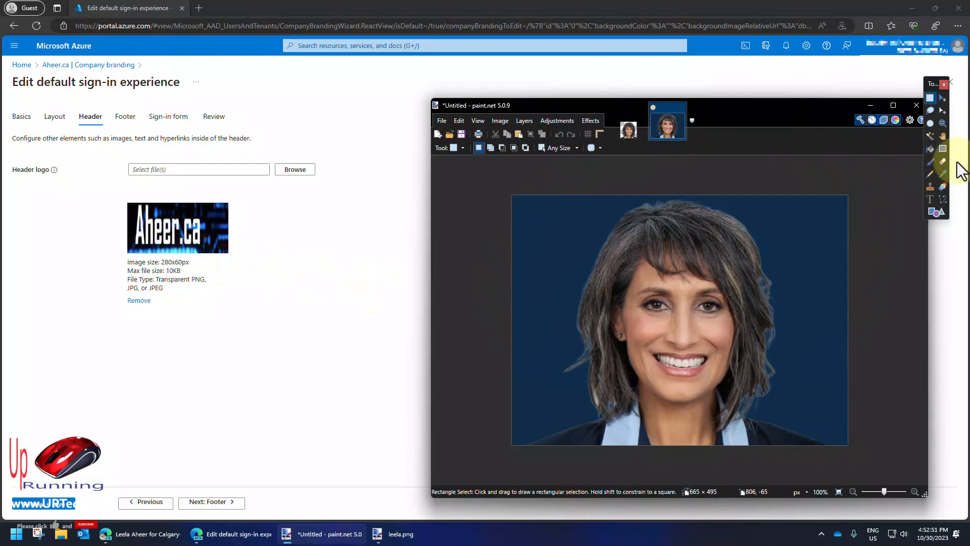
Select the blue background around the portrait with the Magic Wand and delete it
{"action": "left_click", "coordinate": [929, 139]}
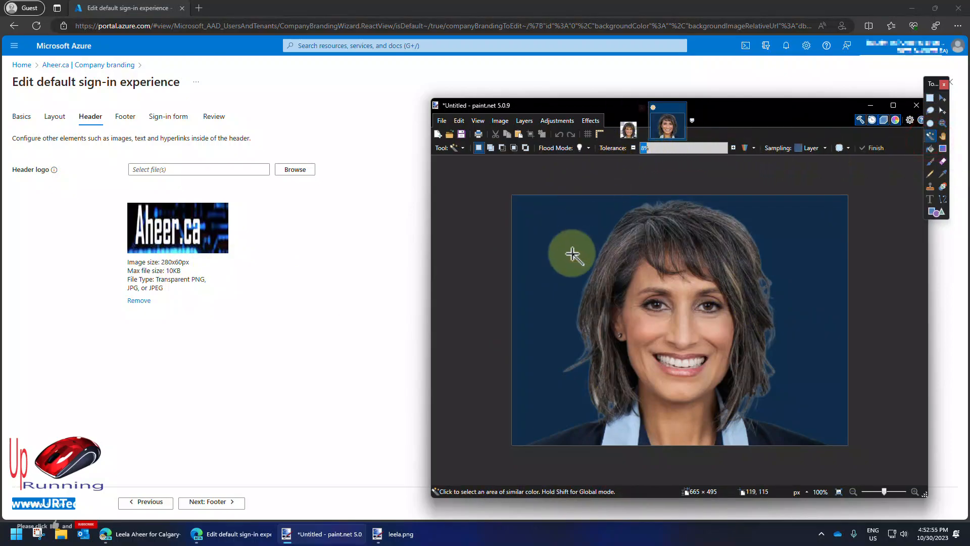
{"action": "left_click", "coordinate": [559, 241]}
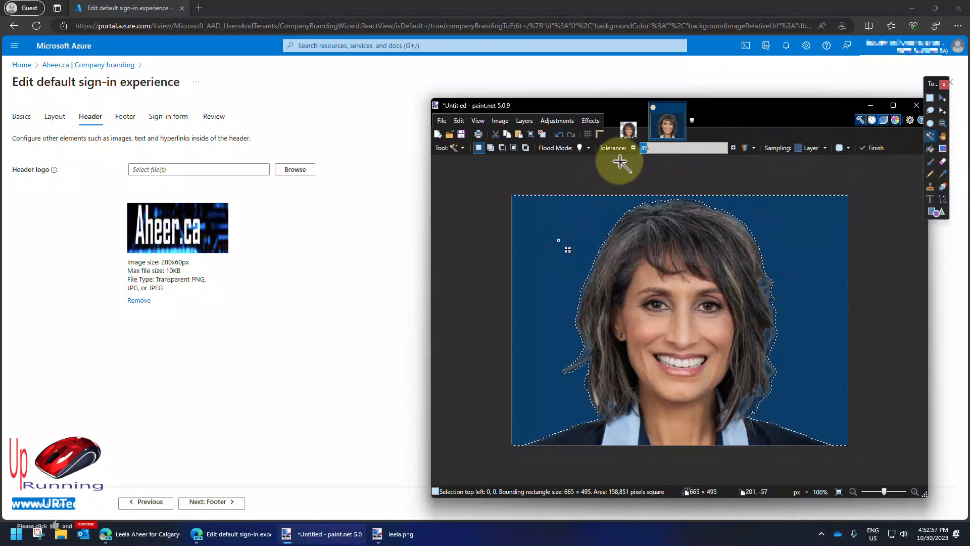
{"action": "left_click", "coordinate": [600, 225]}
{"action": "key", "text": "Delete"}
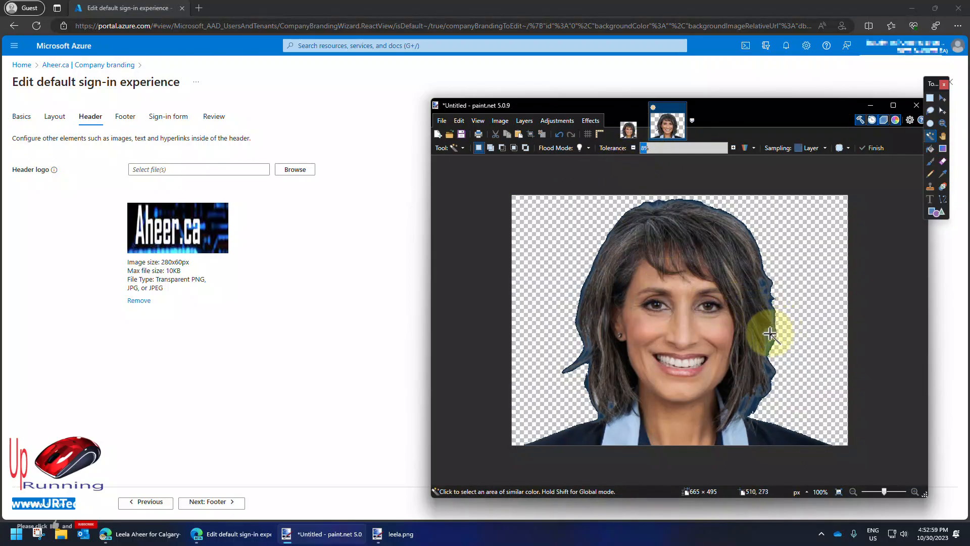
Delete leftover blue fringe patches along the hair on the right side of the portrait with the Magic Wand
{"action": "left_click", "coordinate": [833, 348]}
{"action": "left_click_drag", "start_coordinate": [768, 334], "coordinate": [832, 330]}
{"action": "key", "text": "Delete"}
{"action": "left_click", "coordinate": [770, 372]}
{"action": "key", "text": "Delete"}
{"action": "left_click", "coordinate": [758, 408]}
{"action": "key", "text": "Delete"}
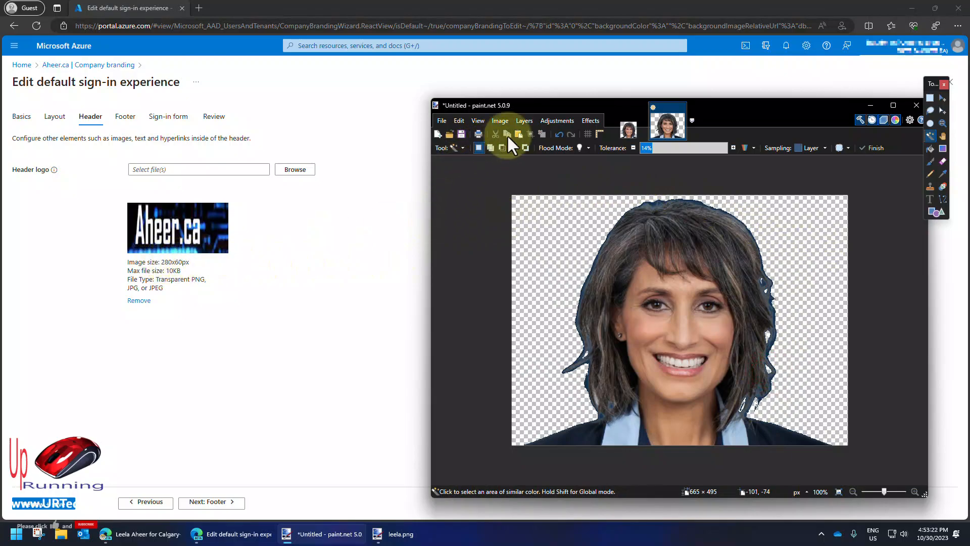
Resize the portrait image to 81 by 60 pixels with the aspect ratio maintained
{"action": "left_click", "coordinate": [495, 121]}
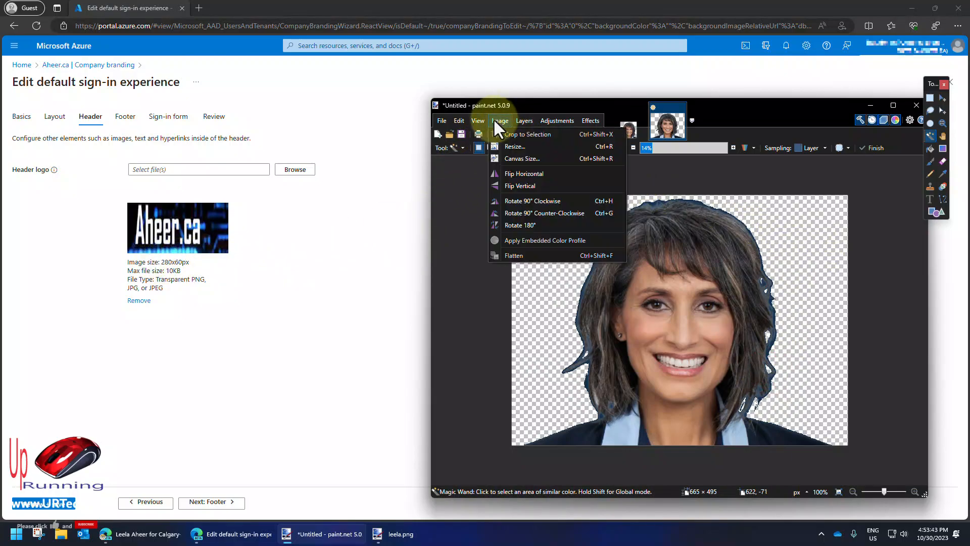
{"action": "left_click", "coordinate": [514, 147]}
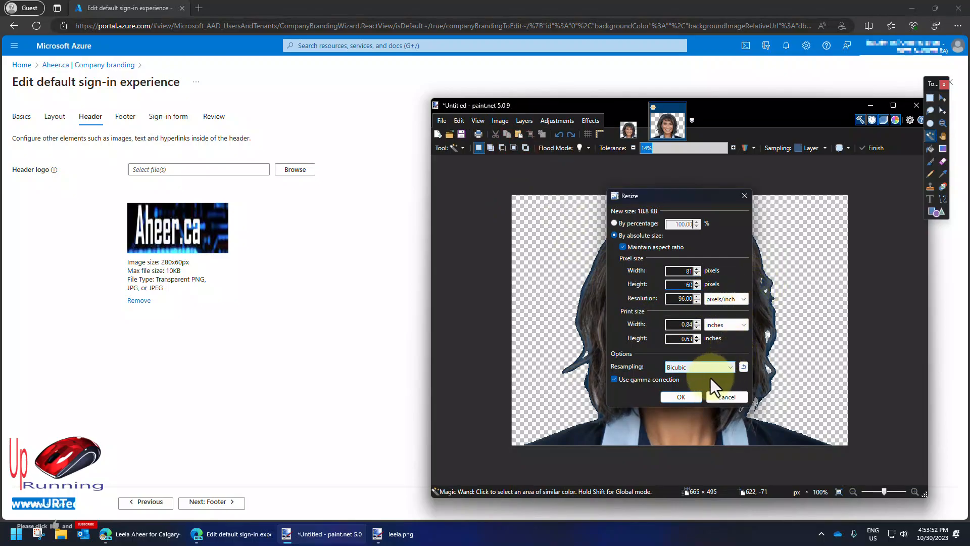
{"action": "left_click", "coordinate": [680, 397]}
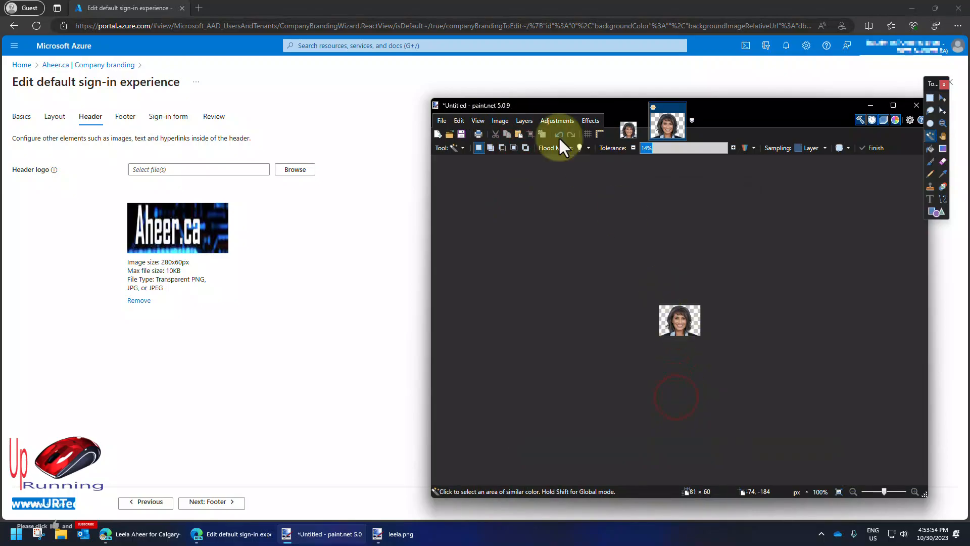
Enlarge the canvas to 280 by 60 pixels without maintaining the aspect ratio, anchoring the portrait at the left
{"action": "left_click", "coordinate": [499, 120]}
{"action": "left_click", "coordinate": [522, 159]}
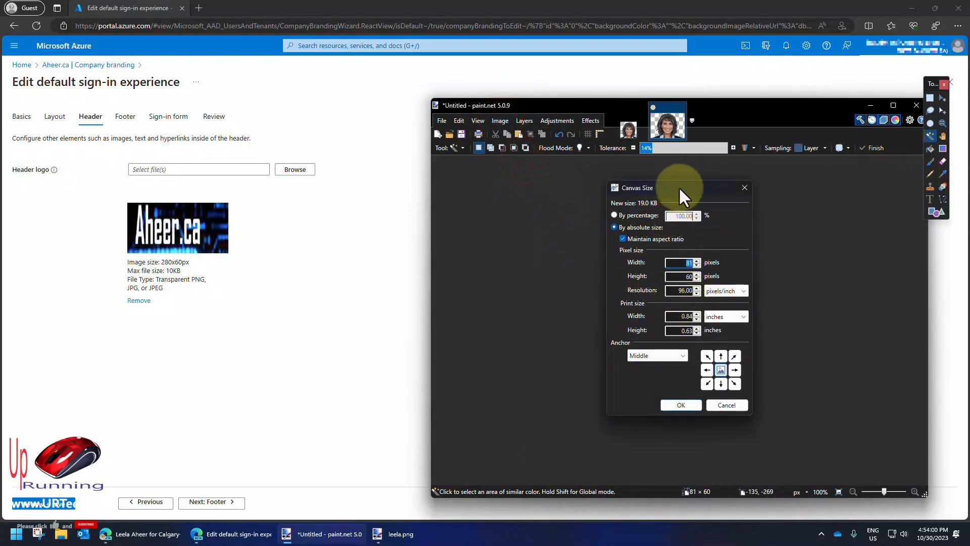
{"action": "left_click_drag", "start_coordinate": [678, 187], "coordinate": [499, 177]}
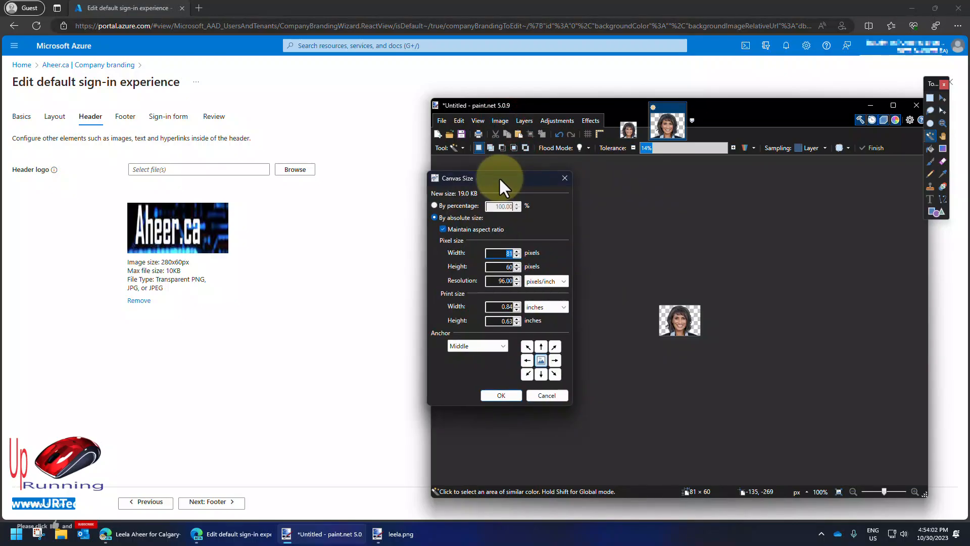
{"action": "left_click", "coordinate": [529, 362]}
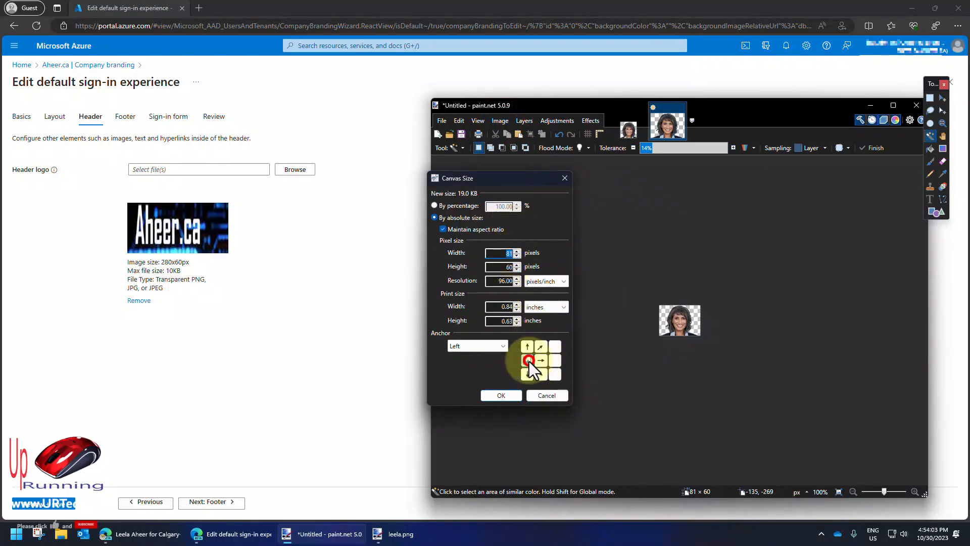
{"action": "left_click", "coordinate": [493, 251]}
{"action": "type", "text": "280"}
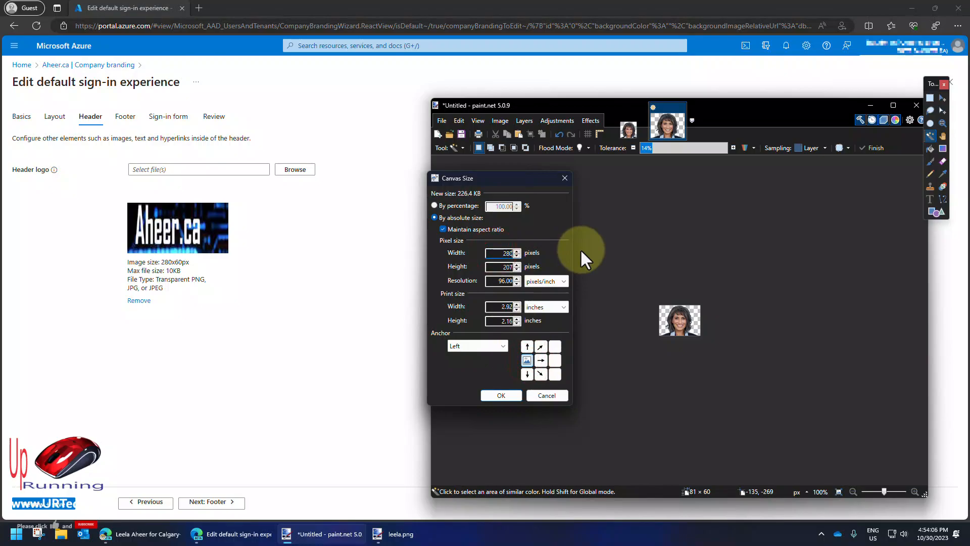
{"action": "left_click", "coordinate": [443, 229]}
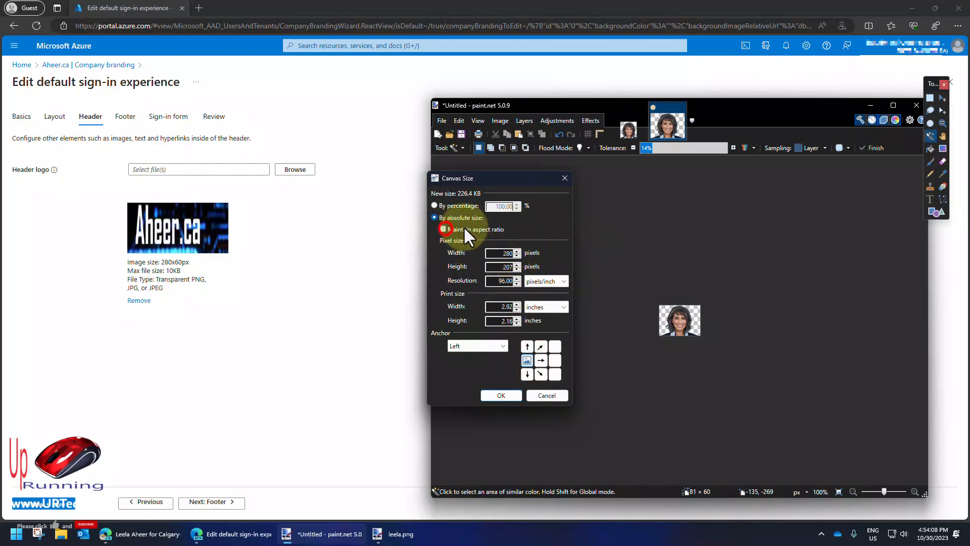
{"action": "left_click", "coordinate": [499, 266]}
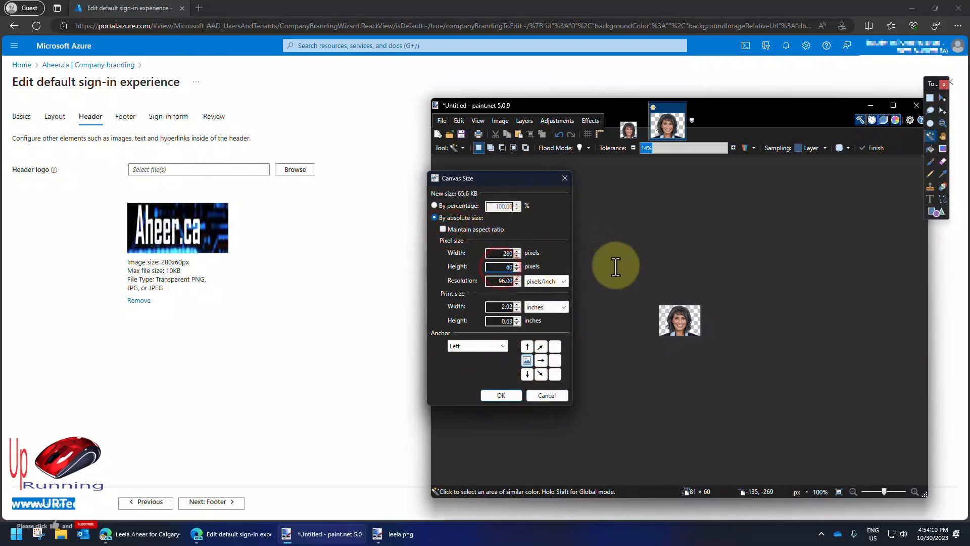
{"action": "type", "text": "60"}
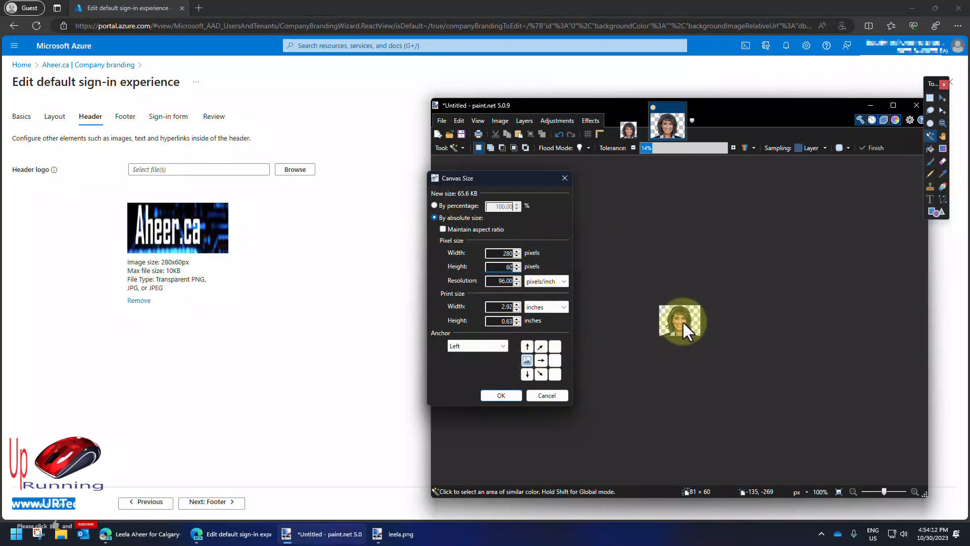
{"action": "left_click", "coordinate": [500, 395]}
Add the text "Aheer.ca" at font size 30 on the transparent area beside the portrait and position it within the canvas
{"action": "left_click", "coordinate": [930, 199]}
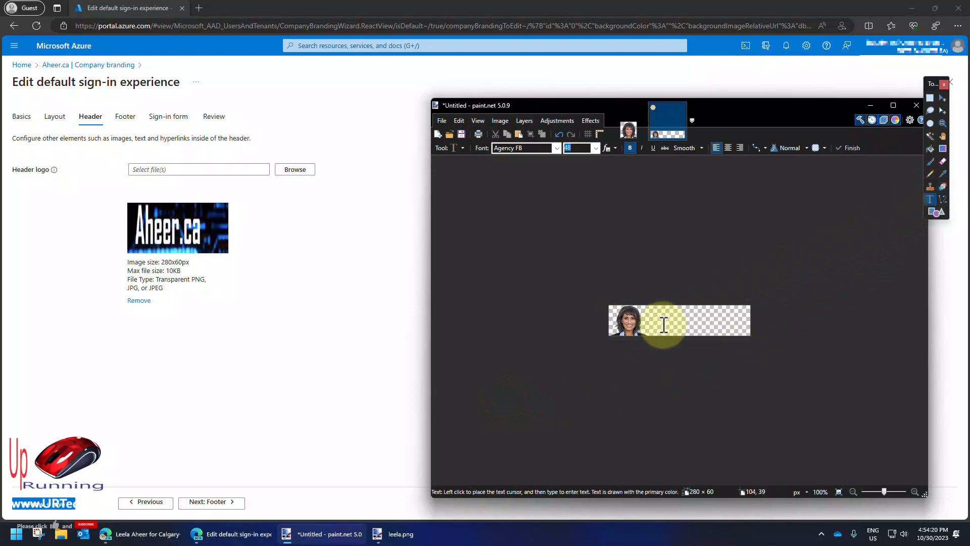
{"action": "left_click", "coordinate": [663, 324]}
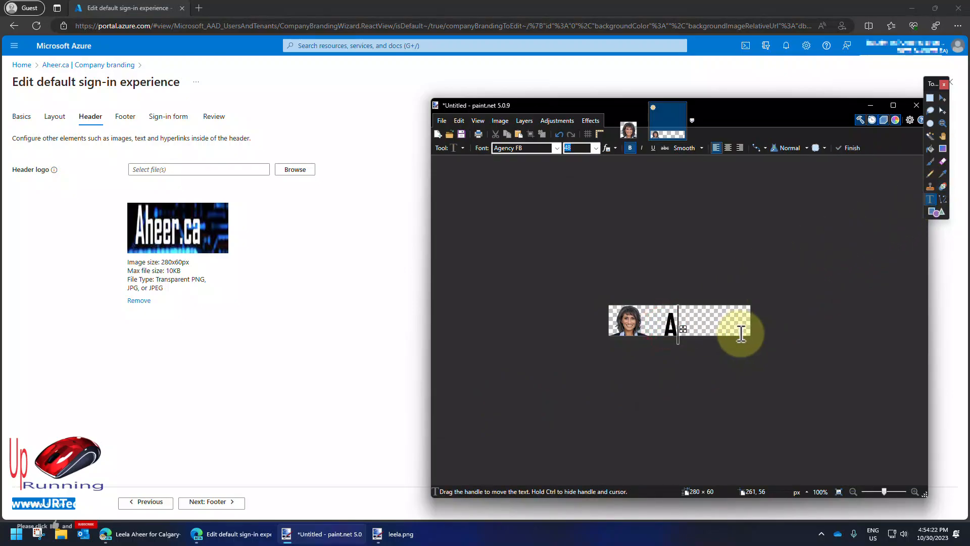
{"action": "type", "text": "Aheer.ca"}
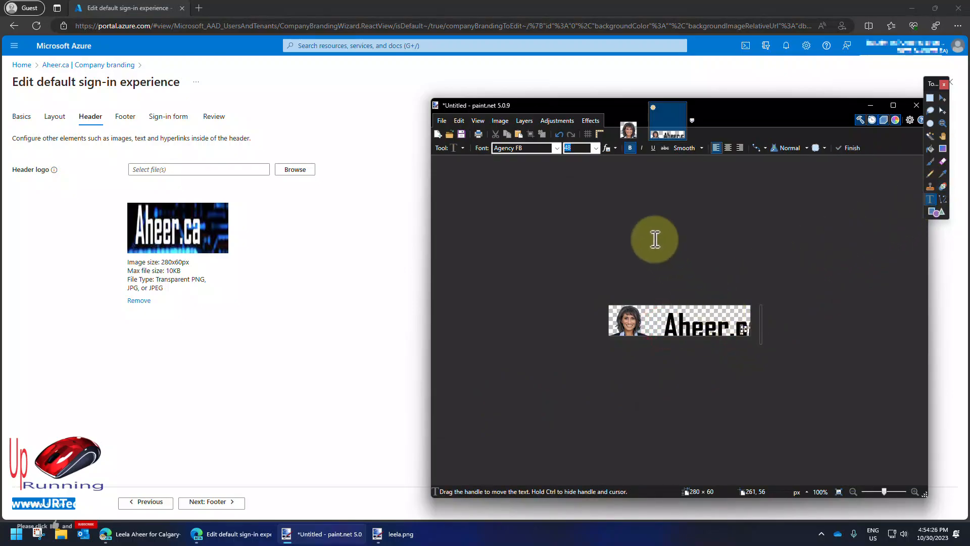
{"action": "left_click", "coordinate": [576, 148]}
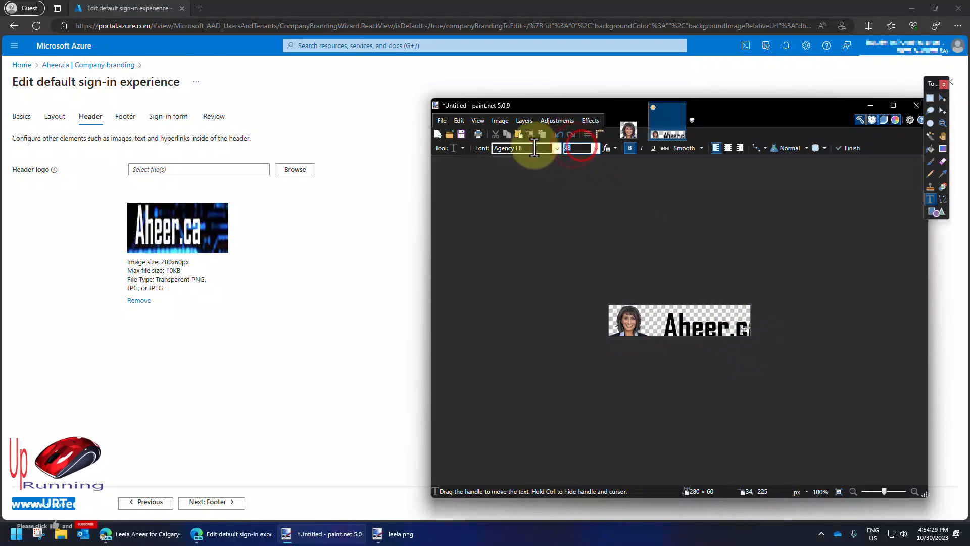
{"action": "type", "text": "30"}
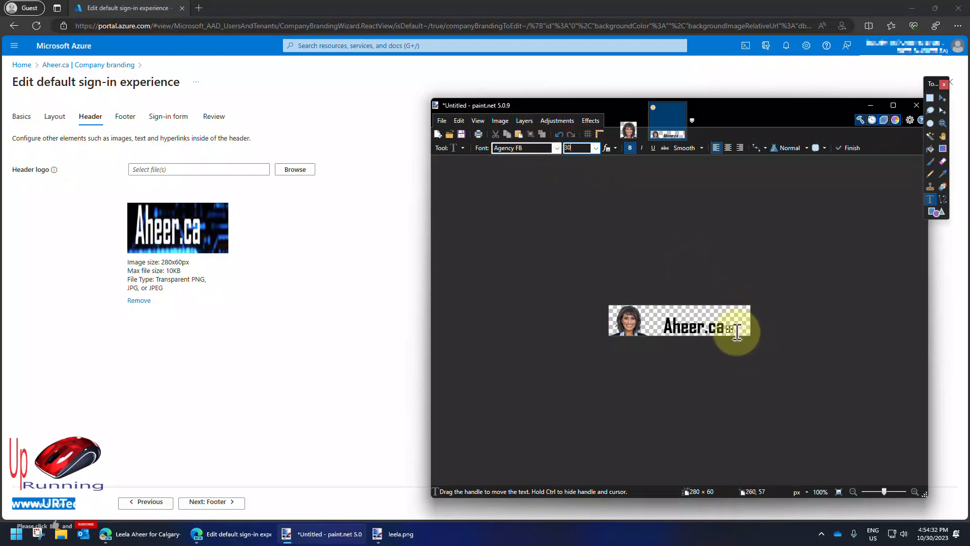
{"action": "left_click_drag", "start_coordinate": [727, 329], "coordinate": [736, 325]}
{"action": "left_click", "coordinate": [827, 296]}
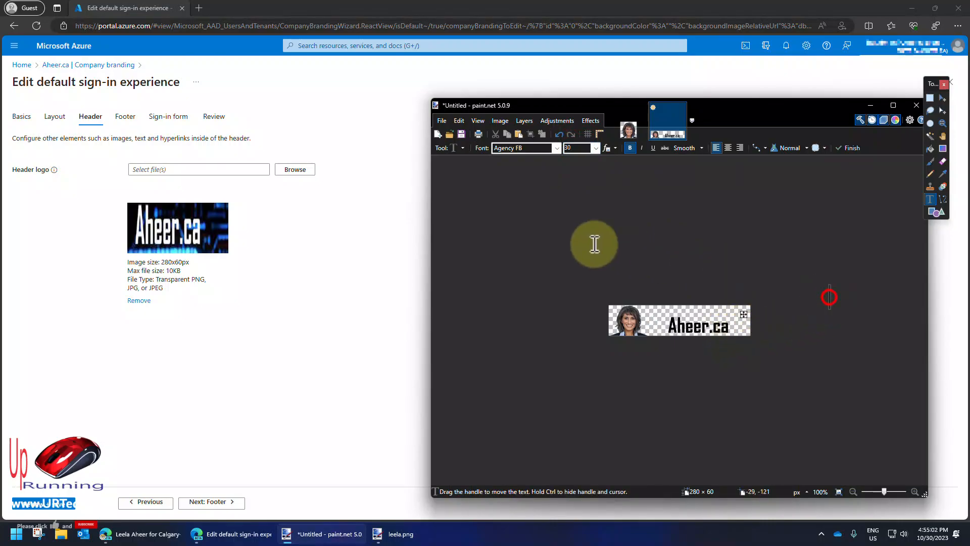
Save the logo as a 32-bit PNG named leela-header in Downloads and close the image editor
{"action": "left_click", "coordinate": [440, 116]}
{"action": "left_click", "coordinate": [465, 198]}
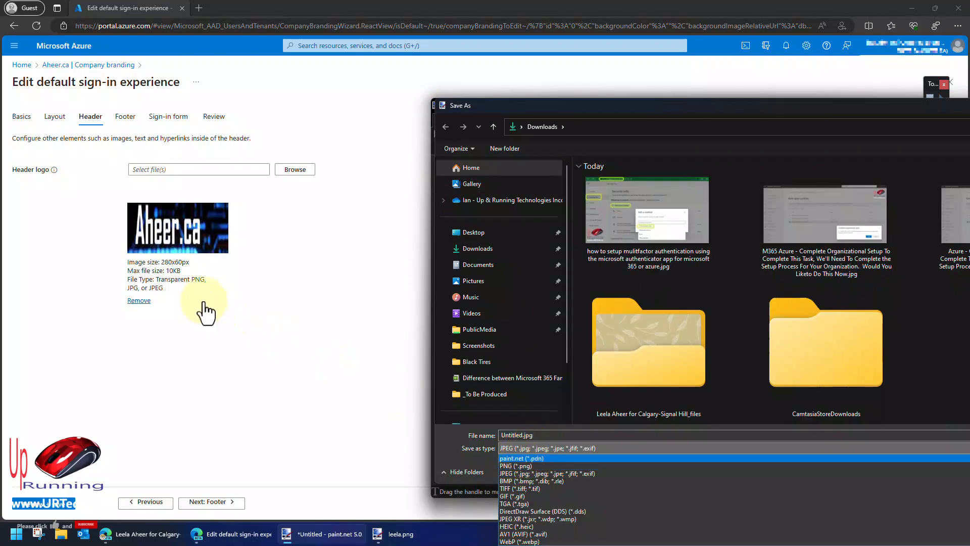
{"action": "left_click", "coordinate": [523, 465]}
{"action": "left_click", "coordinate": [568, 436]}
{"action": "type", "text": "leel"}
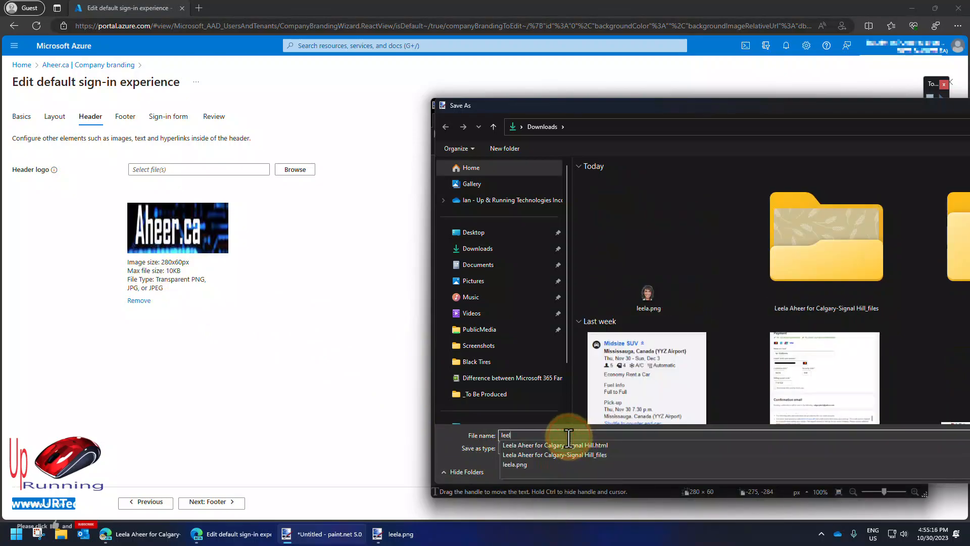
{"action": "type", "text": "a-header"}
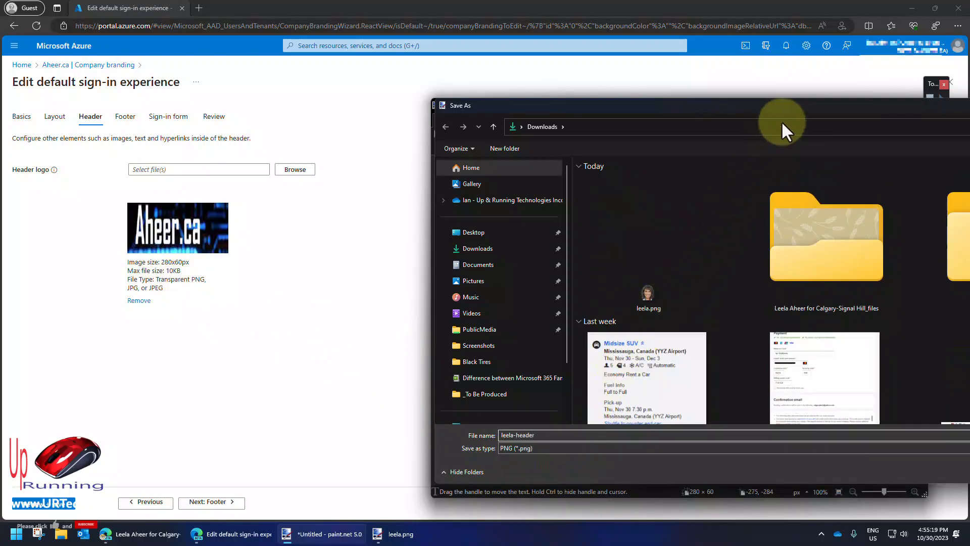
{"action": "left_click_drag", "start_coordinate": [734, 103], "coordinate": [475, 102]}
{"action": "left_click", "coordinate": [783, 470]}
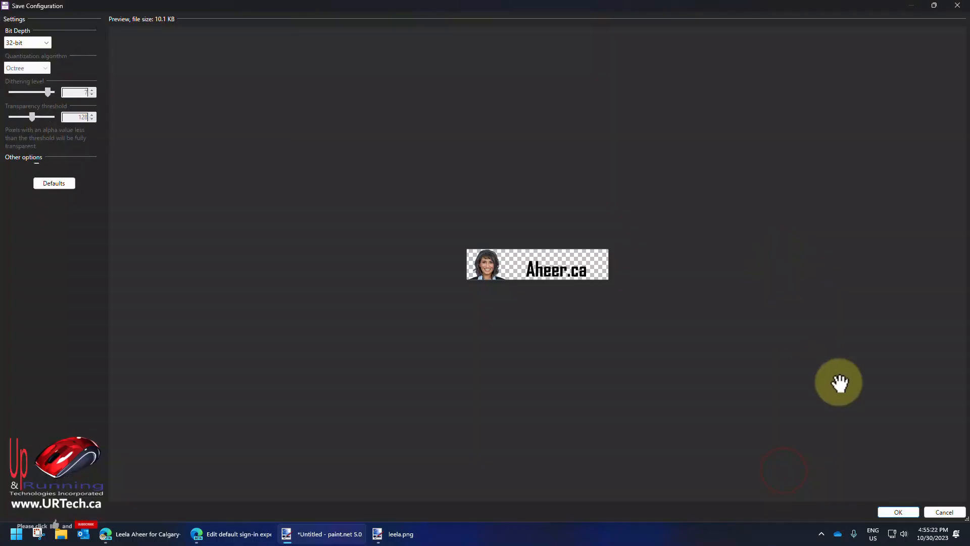
{"action": "left_click", "coordinate": [897, 511]}
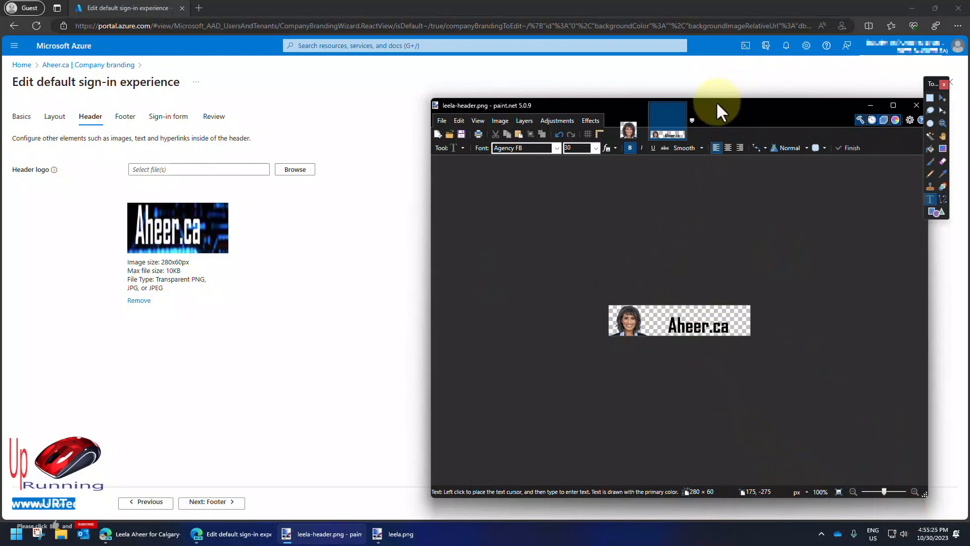
{"action": "key", "text": "alt+F4"}
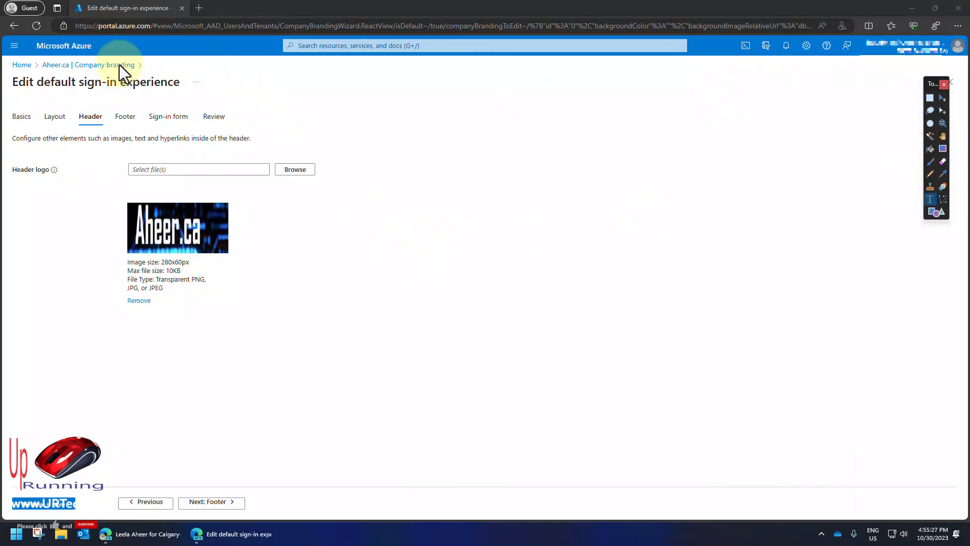
Try to upload leela-header.png from the Downloads folder as the header logo
{"action": "left_click", "coordinate": [304, 169]}
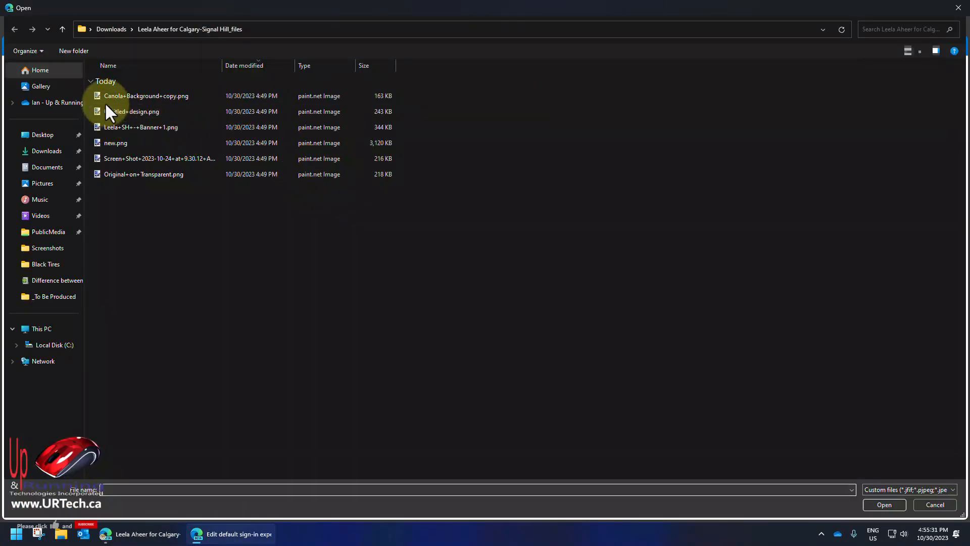
{"action": "left_click", "coordinate": [111, 29]}
{"action": "double_click", "coordinate": [158, 208]}
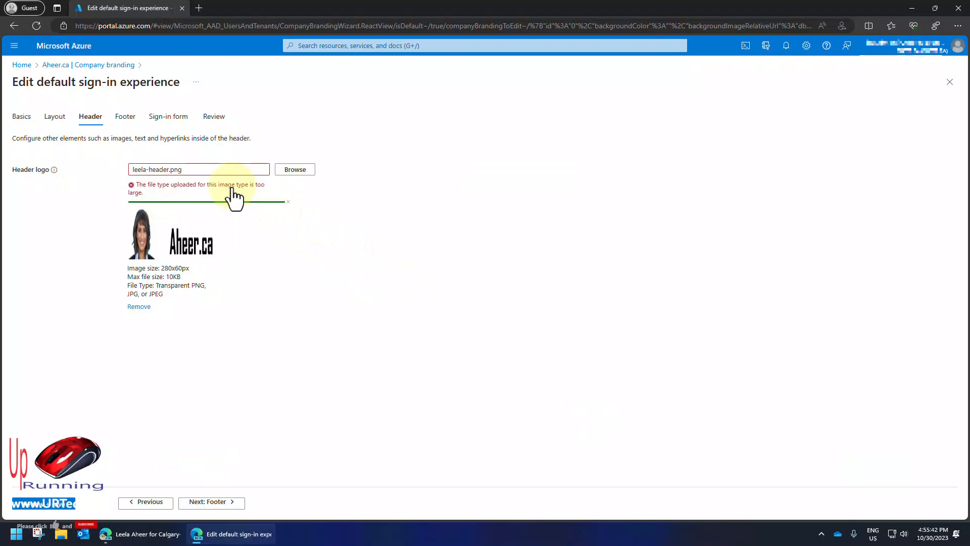
Check the file size of leela-header.png in the Downloads folder with File Explorer
{"action": "left_click", "coordinate": [63, 534]}
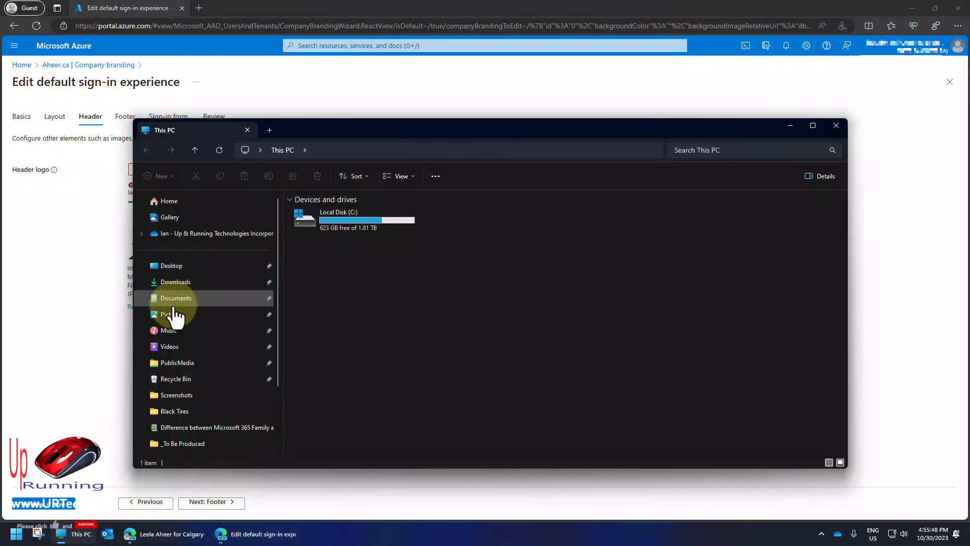
{"action": "left_click", "coordinate": [173, 284]}
{"action": "left_click", "coordinate": [348, 305]}
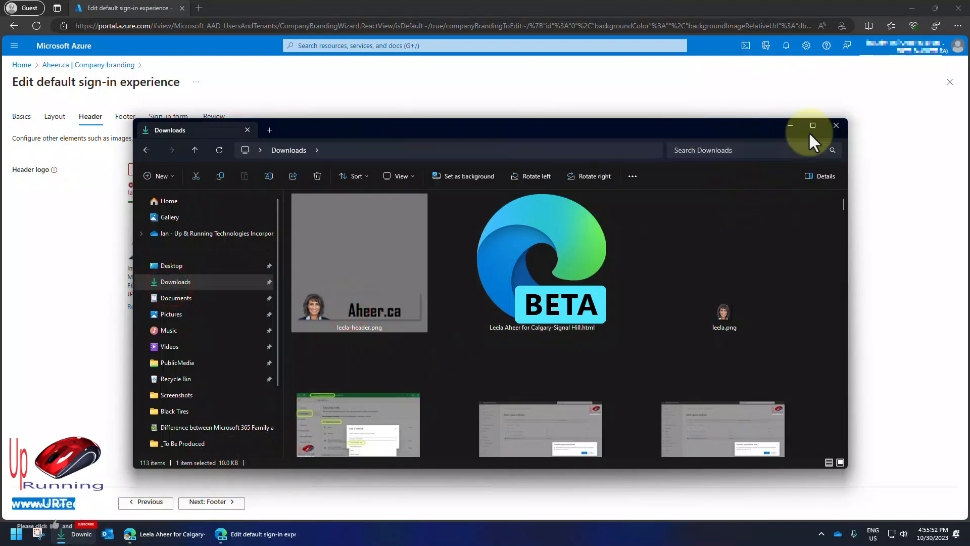
{"action": "left_click", "coordinate": [836, 124]}
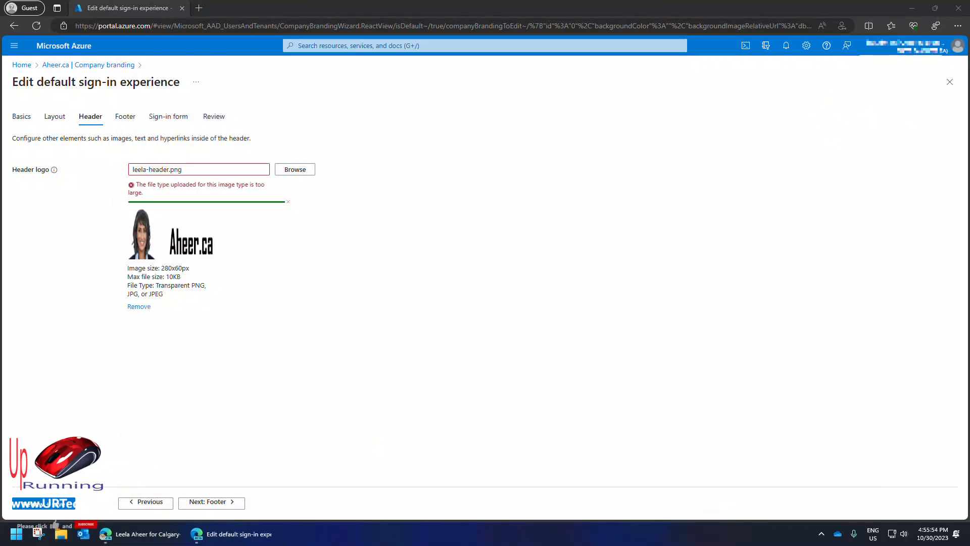
Switch to leela-header.png in paint.net and save it again as a PNG in Downloads, agreeing to replace the existing file
{"action": "key", "text": "alt+Tab"}
{"action": "mouse_move", "coordinate": [969, 126]}
{"action": "left_mouse_down"}
{"action": "mouse_move", "coordinate": [569, 122]}
{"action": "mouse_move", "coordinate": [562, 109]}
{"action": "left_mouse_up"}
{"action": "left_click", "coordinate": [243, 116]}
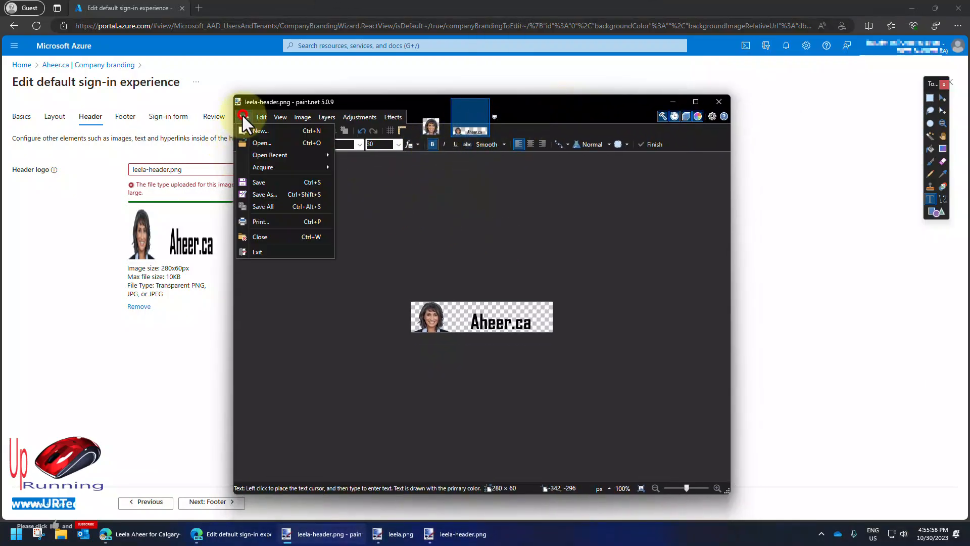
{"action": "left_click", "coordinate": [263, 191]}
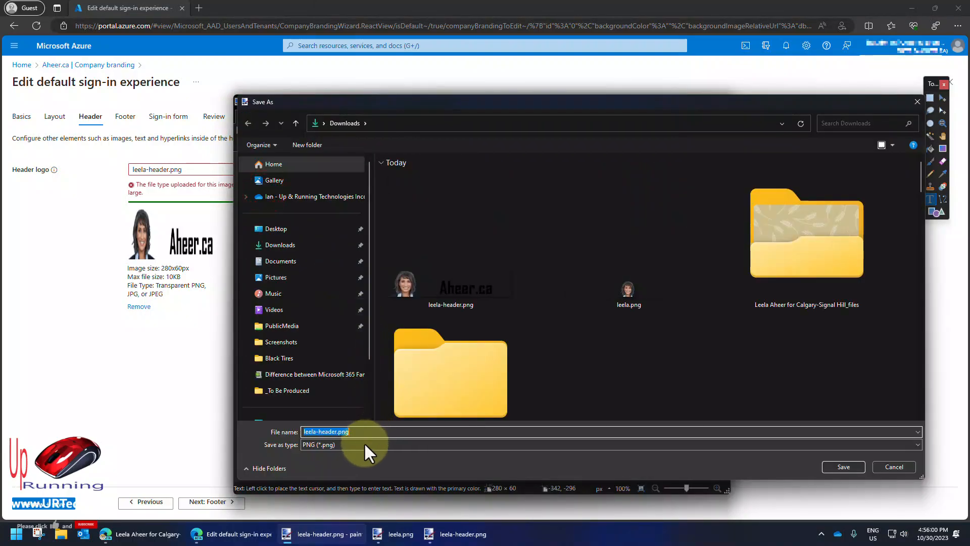
{"action": "left_click", "coordinate": [363, 444]}
{"action": "left_click", "coordinate": [354, 464]}
{"action": "left_click", "coordinate": [844, 466]}
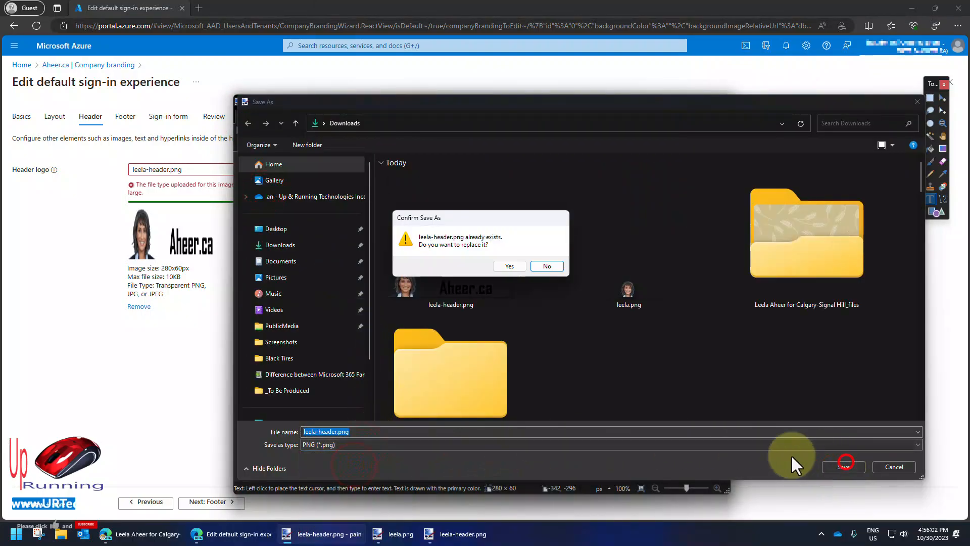
{"action": "left_click", "coordinate": [514, 264]}
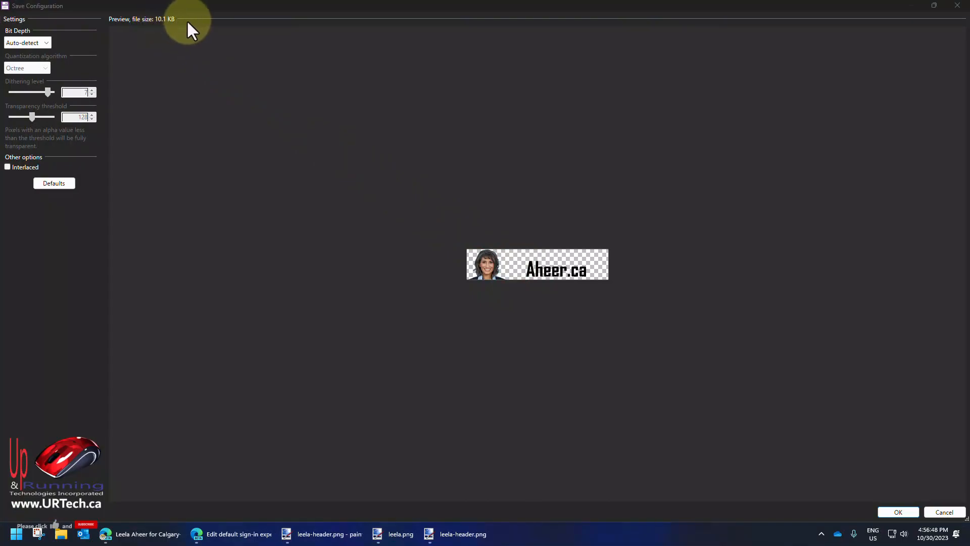
Try a 24-bit depth for the PNG, then set the bit depth to 8-bit and complete the save
{"action": "left_click", "coordinate": [47, 41]}
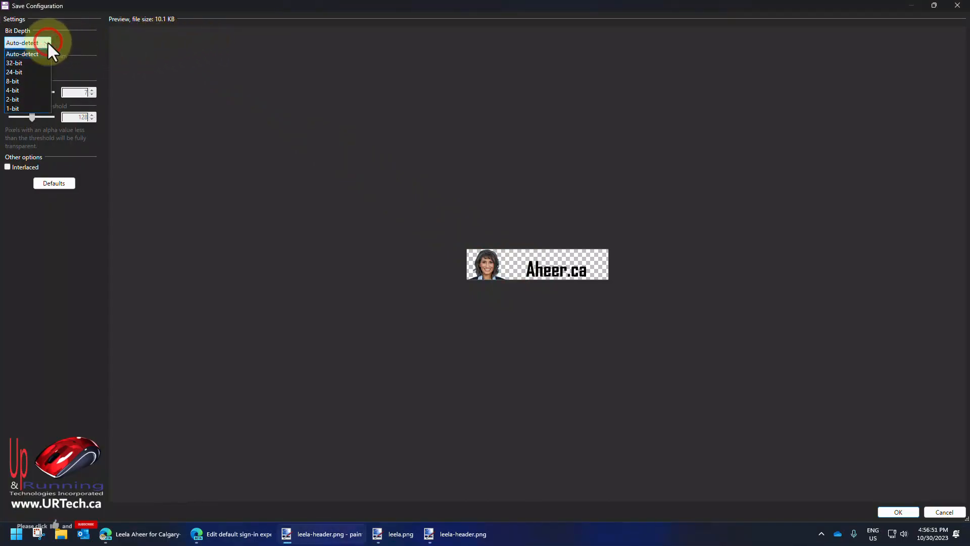
{"action": "left_click", "coordinate": [21, 72]}
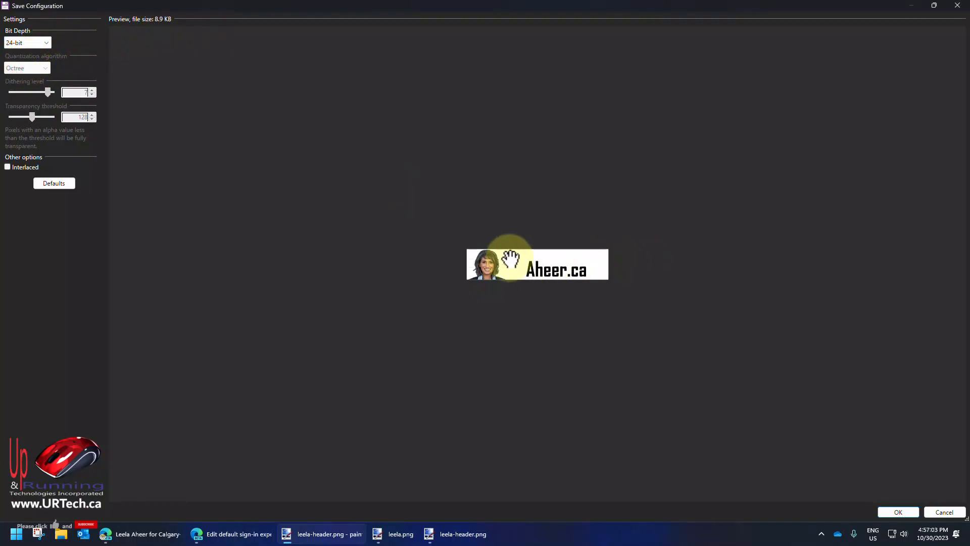
{"action": "left_click", "coordinate": [48, 42]}
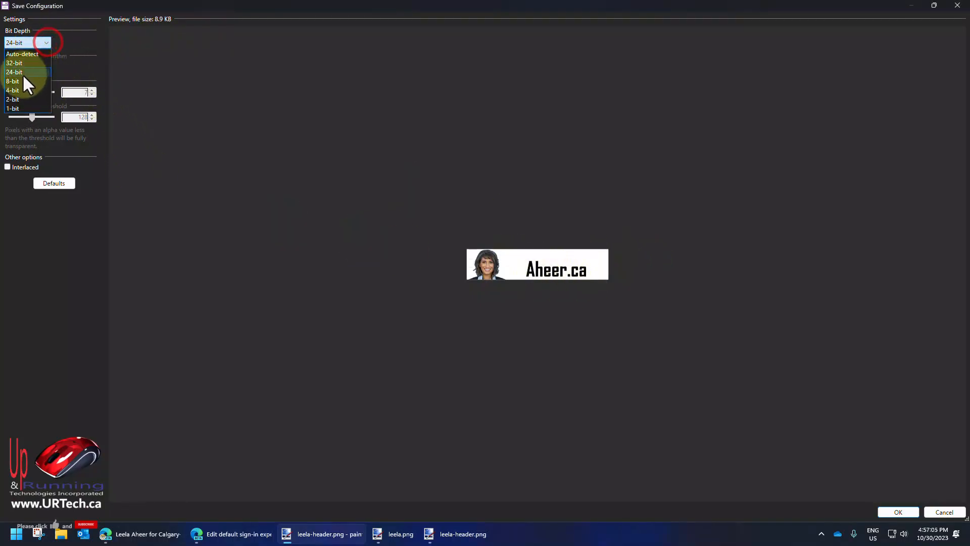
{"action": "left_click", "coordinate": [22, 78]}
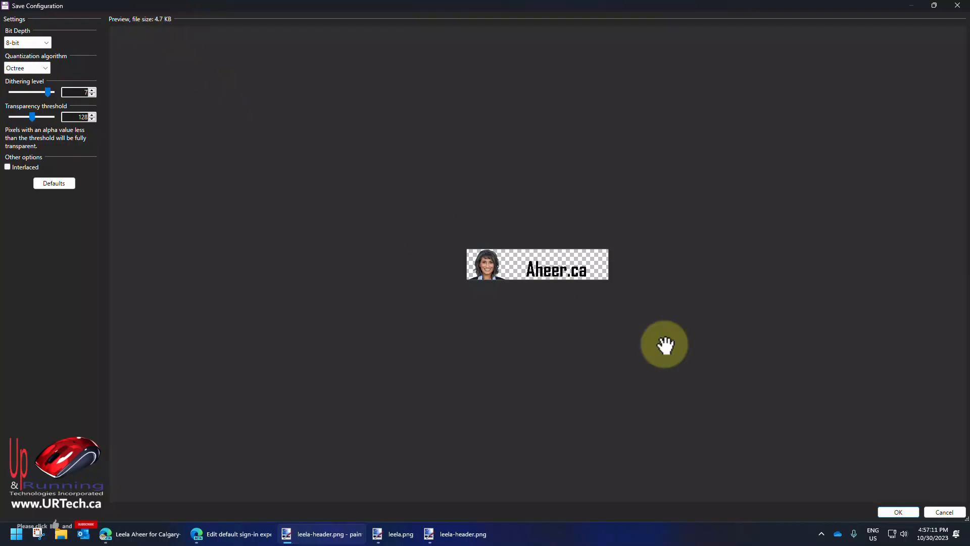
{"action": "left_click", "coordinate": [897, 512]}
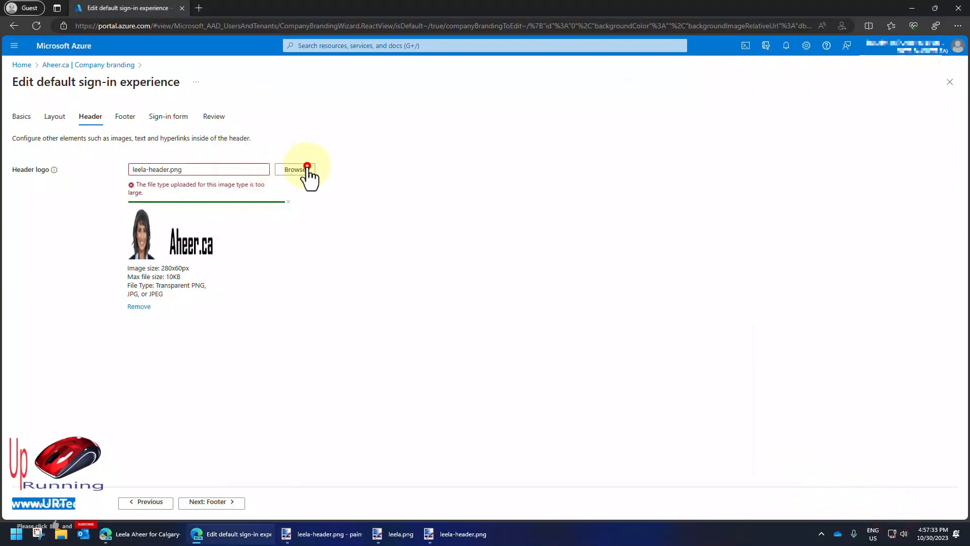
Switch back to the Azure portal and upload the re-saved leela-header.png from Downloads as the header logo
{"action": "left_click", "coordinate": [305, 173]}
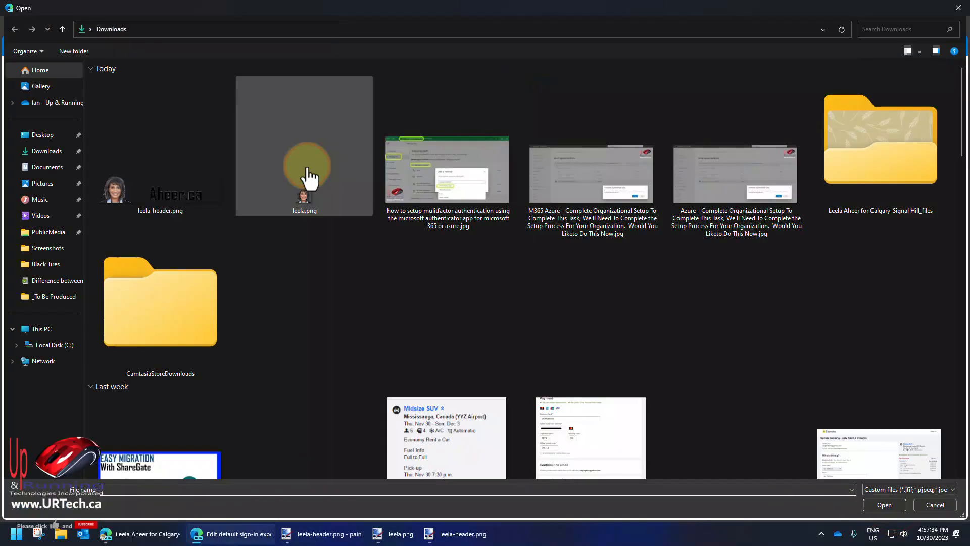
{"action": "double_click", "coordinate": [168, 191]}
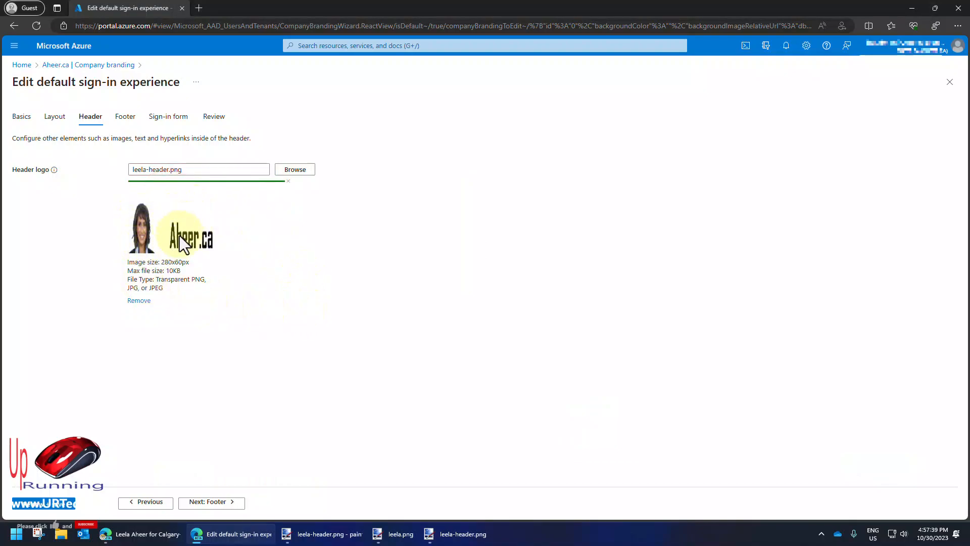
Continue past the footer settings to the sign-in form and upload leela-header.png from Downloads as the banner logo
{"action": "left_click", "coordinate": [221, 503]}
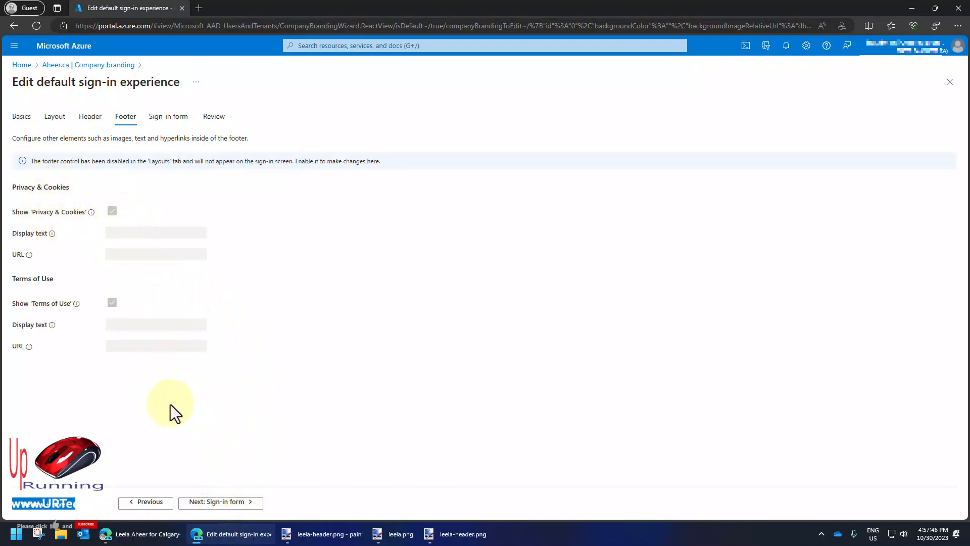
{"action": "left_click", "coordinate": [231, 500]}
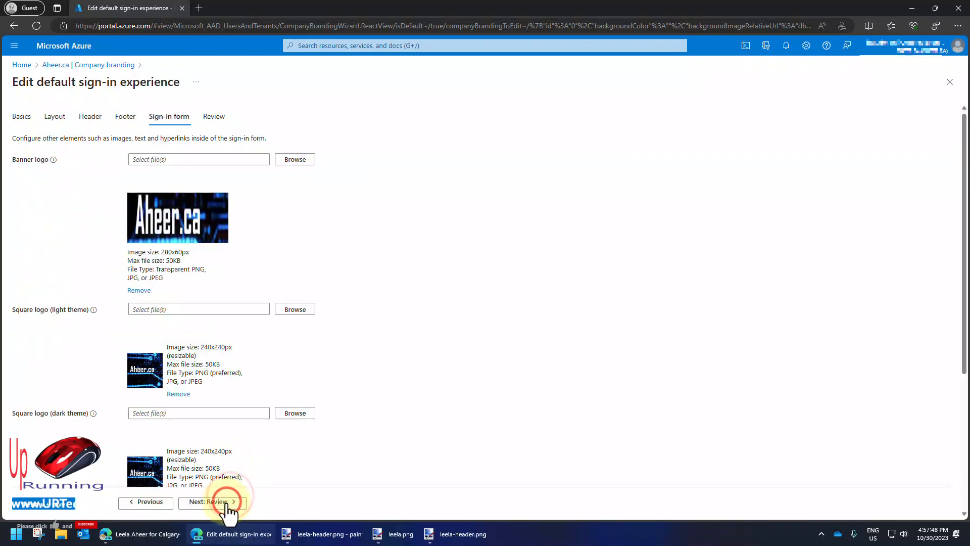
{"action": "left_click", "coordinate": [295, 160]}
{"action": "left_click", "coordinate": [161, 196]}
{"action": "double_click", "coordinate": [162, 196]}
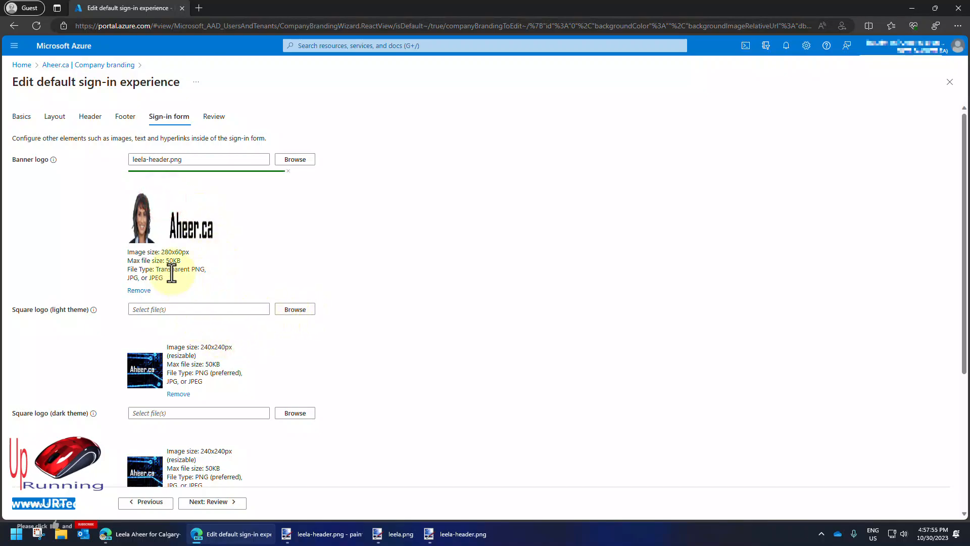
Switch to leela-header.png in paint.net and undo the edits back to the full-size portrait with its background removed
{"action": "scroll", "coordinate": [208, 329], "scroll_direction": "down", "scroll_amount": 2}
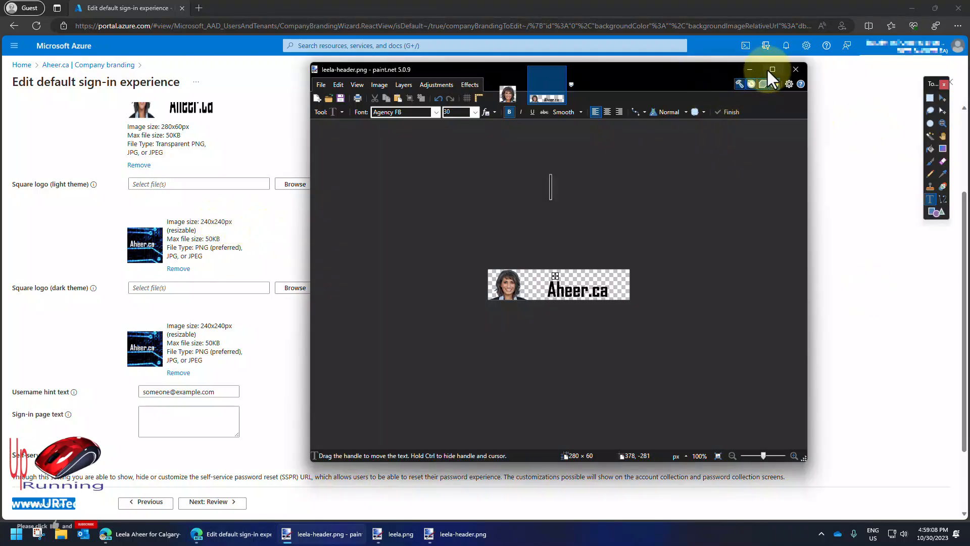
{"action": "key", "text": "ctrl+z"}
{"action": "key", "text": "ctrl+z"}
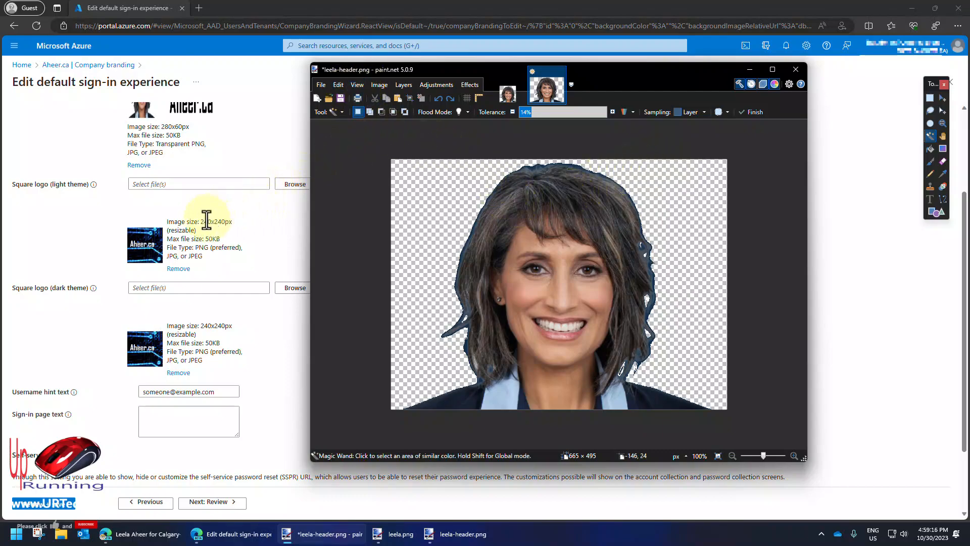
Resize the portrait to a height of 240 pixels with the aspect ratio maintained
{"action": "left_click", "coordinate": [379, 86]}
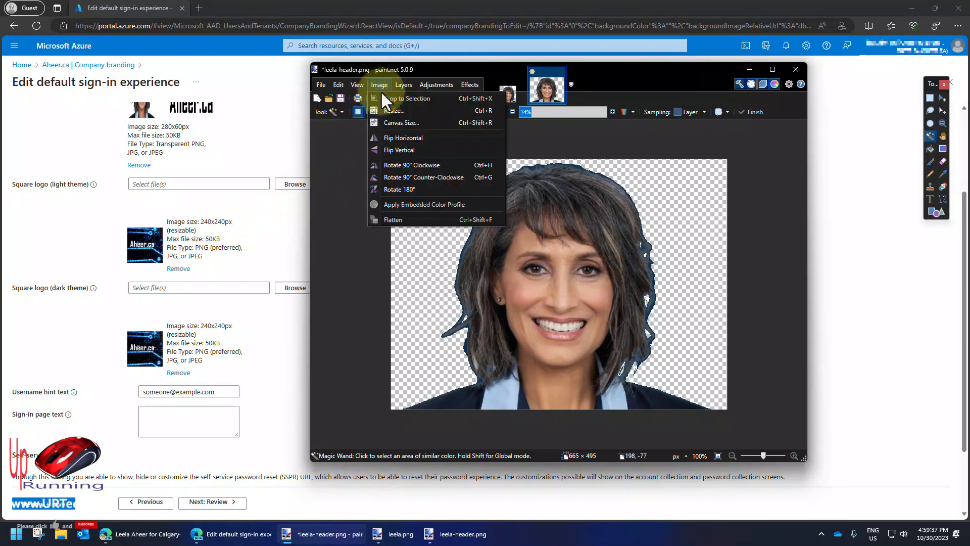
{"action": "left_click", "coordinate": [392, 119]}
{"action": "double_click", "coordinate": [562, 248]}
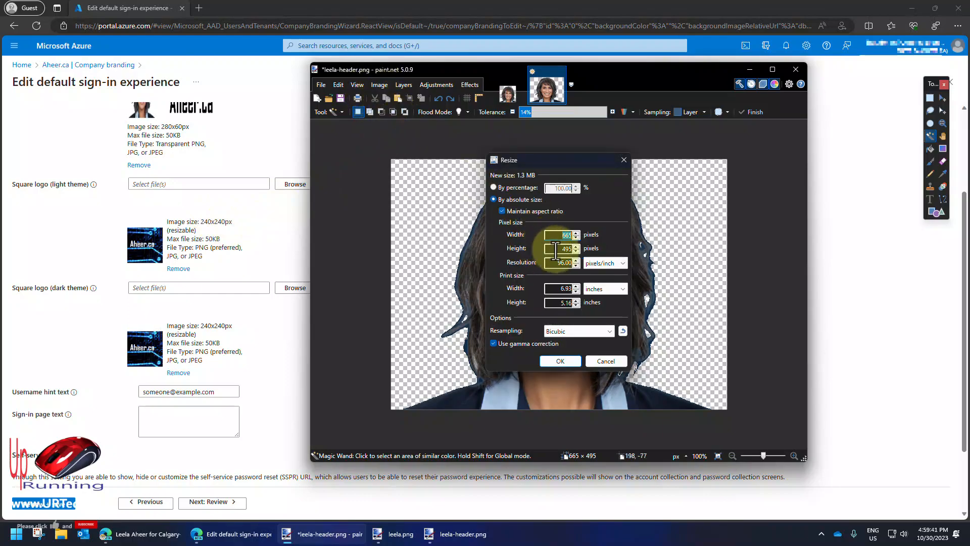
{"action": "type", "text": "240"}
{"action": "key", "text": "Return"}
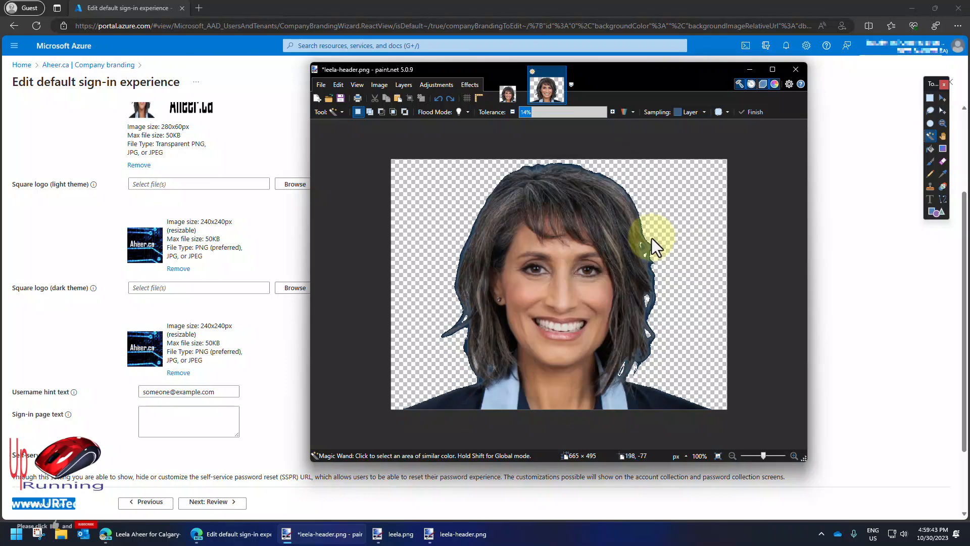
Set the canvas width to 240 pixels with the anchor in the middle, cropping the portrait to 240 × 240
{"action": "left_click", "coordinate": [379, 84]}
{"action": "left_click", "coordinate": [388, 122]}
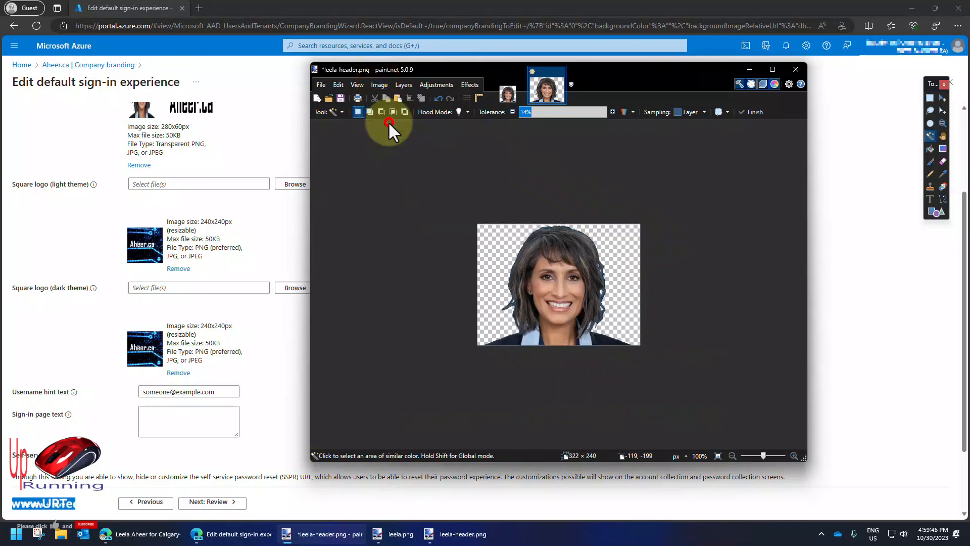
{"action": "left_click_drag", "start_coordinate": [557, 226], "coordinate": [645, 223]}
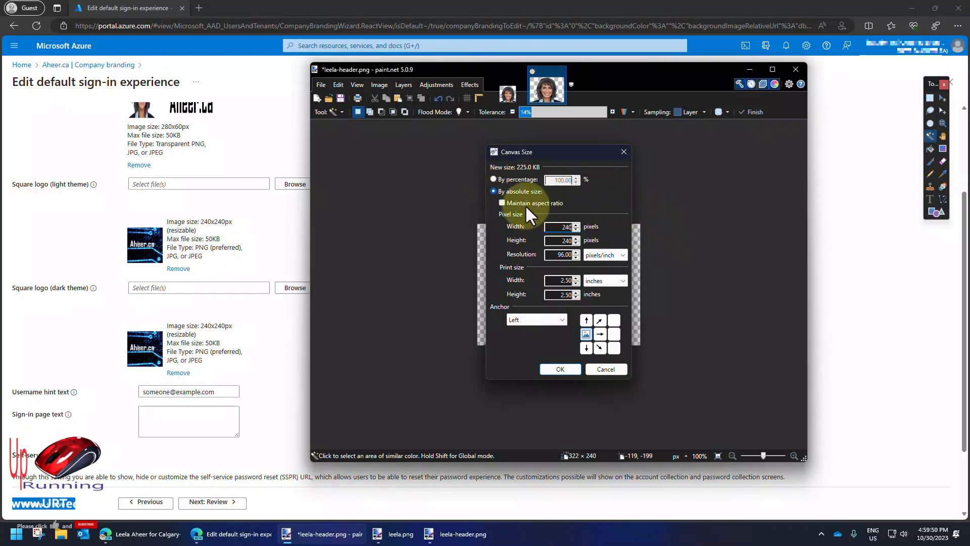
{"action": "left_click", "coordinate": [600, 334]}
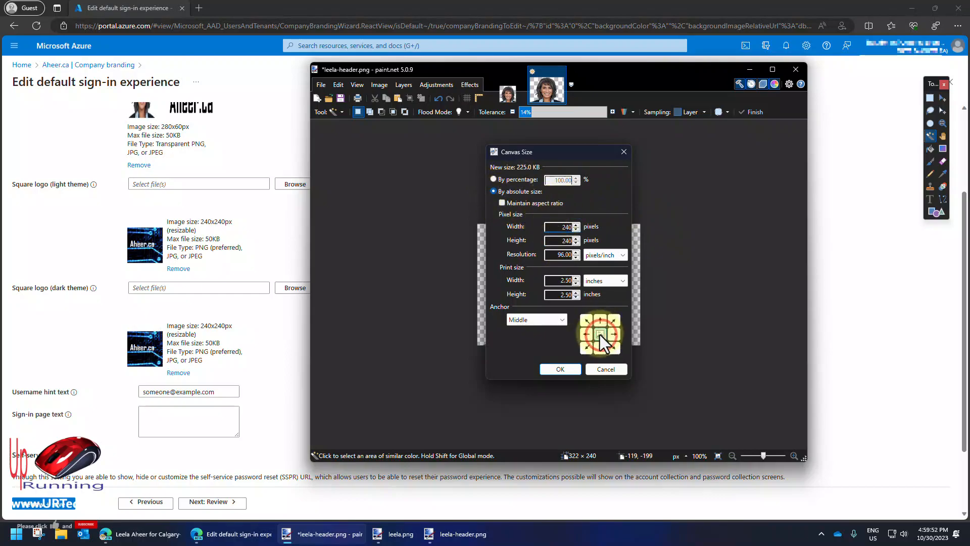
{"action": "left_click", "coordinate": [561, 369]}
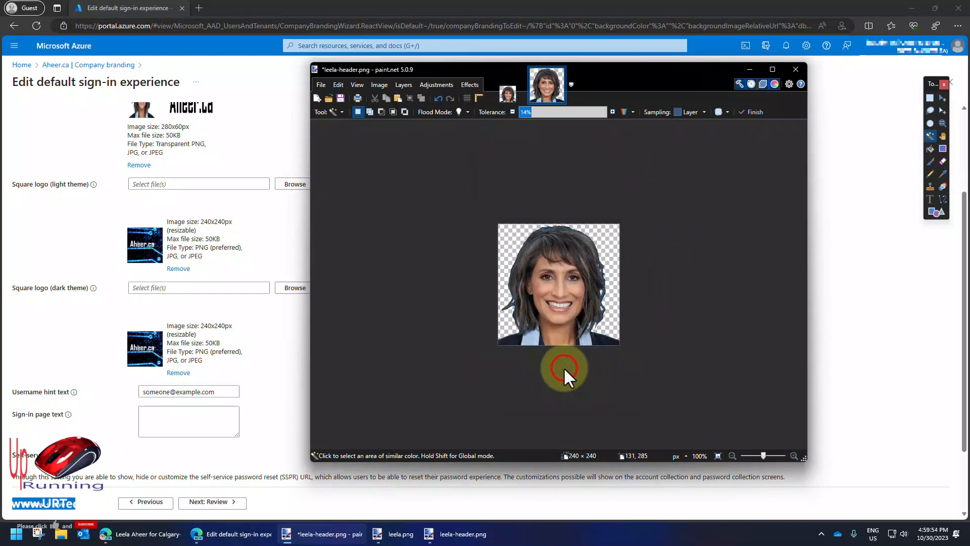
Save the square portrait in Downloads as a new PNG named leela-240x240 with the bit depth set to Auto-detect
{"action": "left_click", "coordinate": [318, 84]}
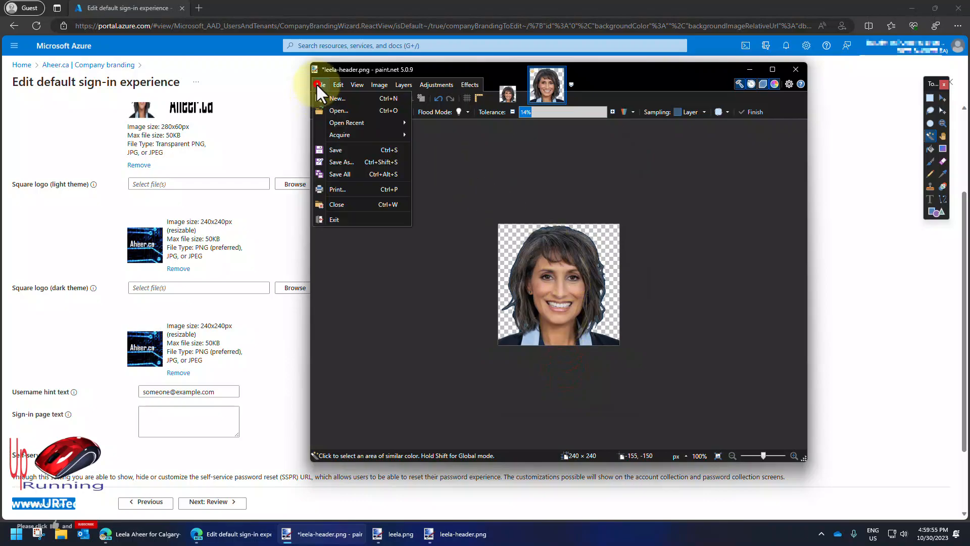
{"action": "left_click", "coordinate": [342, 161]}
{"action": "type", "text": "leela-2"}
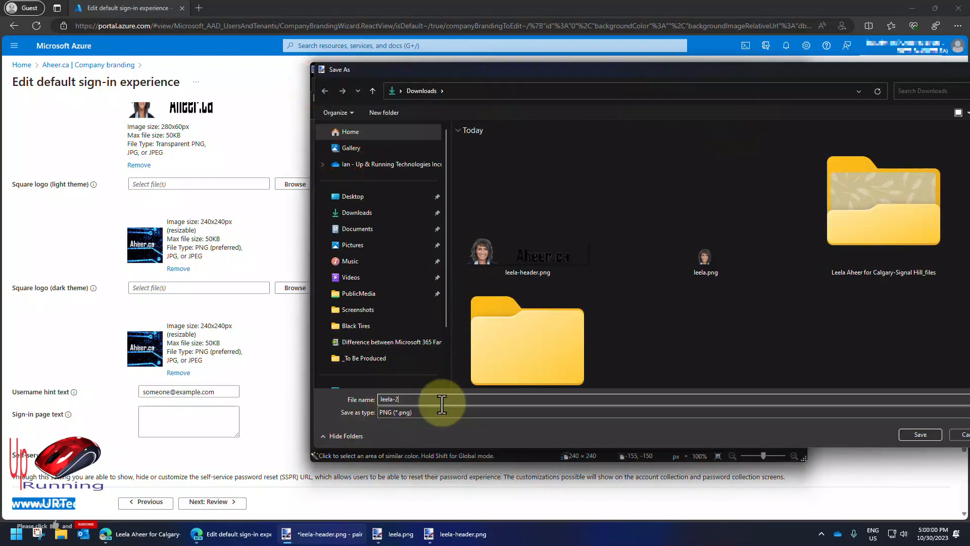
{"action": "type", "text": "40"}
{"action": "left_click", "coordinate": [46, 43]}
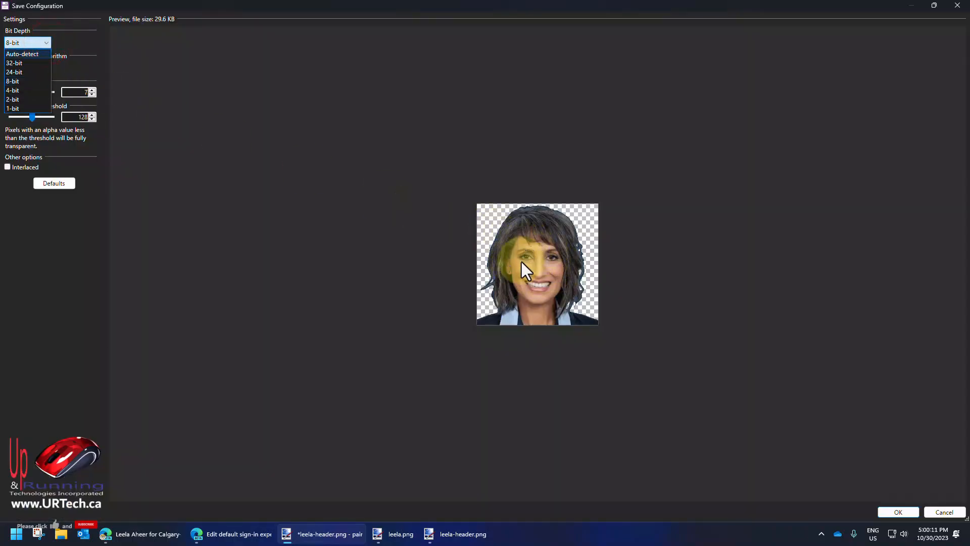
{"action": "left_click", "coordinate": [24, 54]}
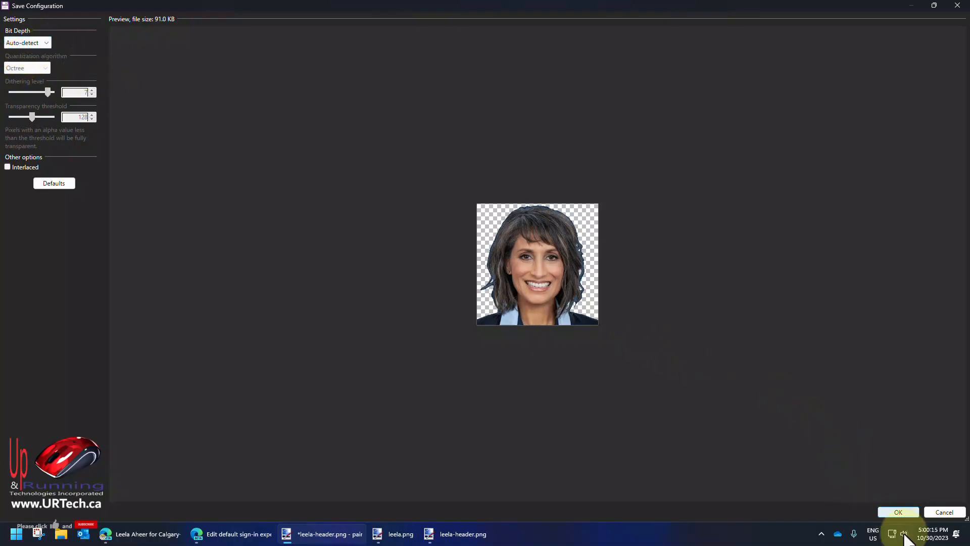
{"action": "left_click", "coordinate": [899, 512]}
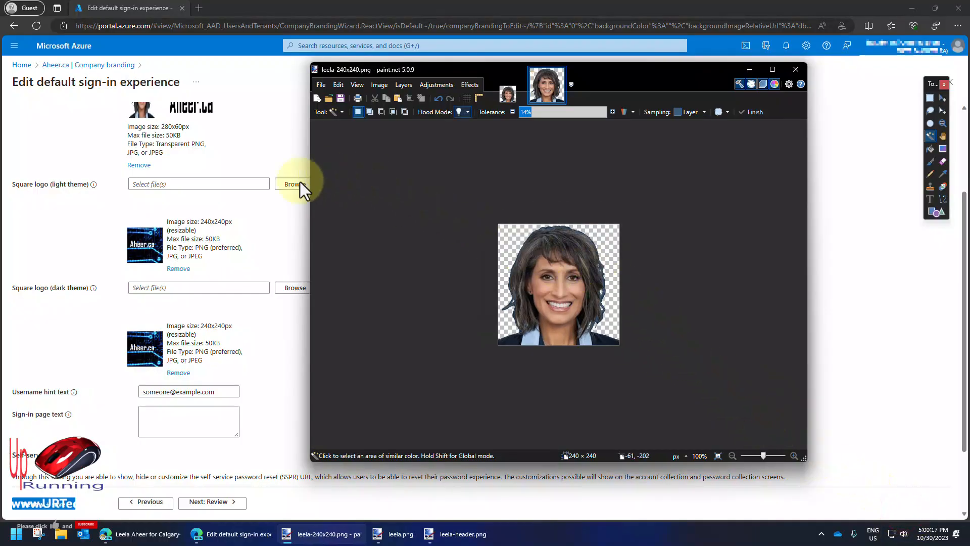
Switch to the Azure portal and try to upload leela-240x240.png as the square logo for both light and dark themes
{"action": "left_click", "coordinate": [261, 231]}
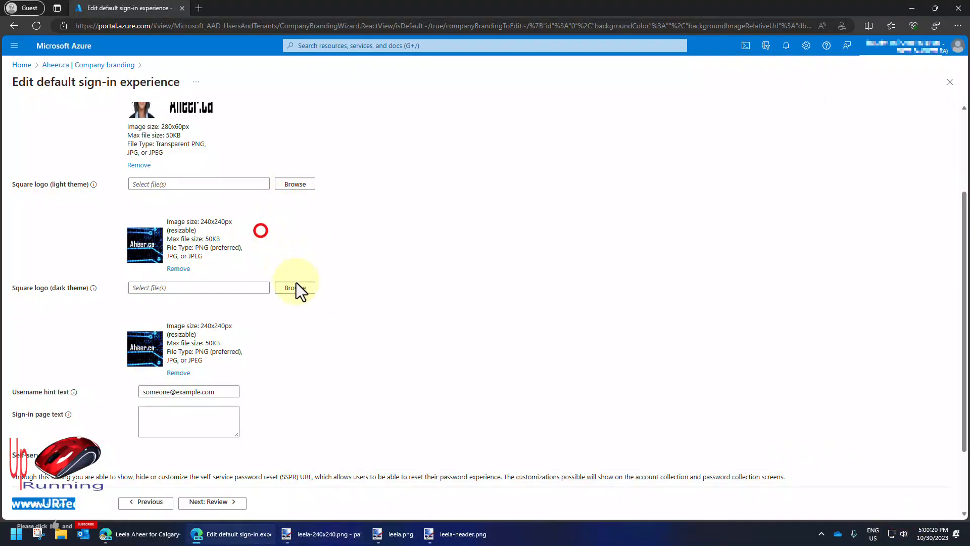
{"action": "left_click", "coordinate": [295, 184]}
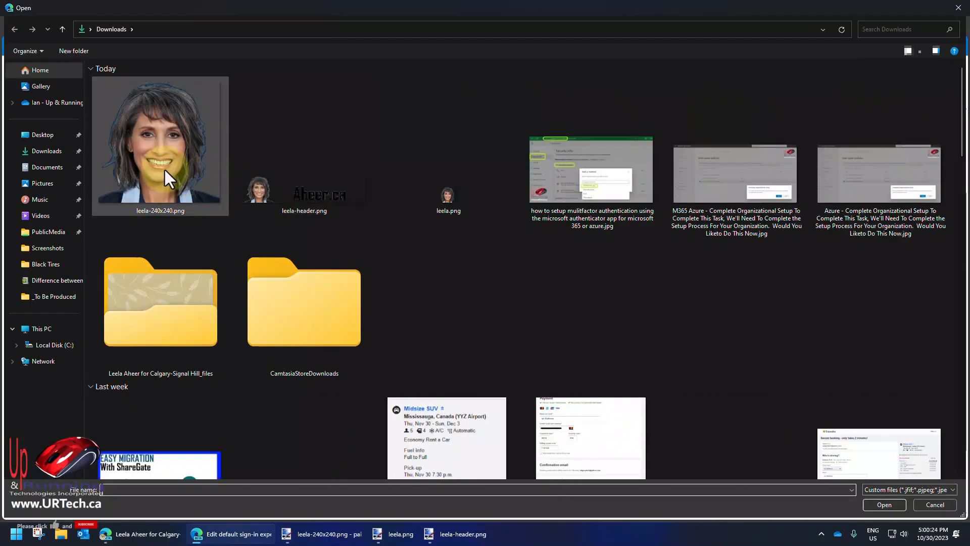
{"action": "double_click", "coordinate": [164, 169]}
{"action": "left_click", "coordinate": [296, 292]}
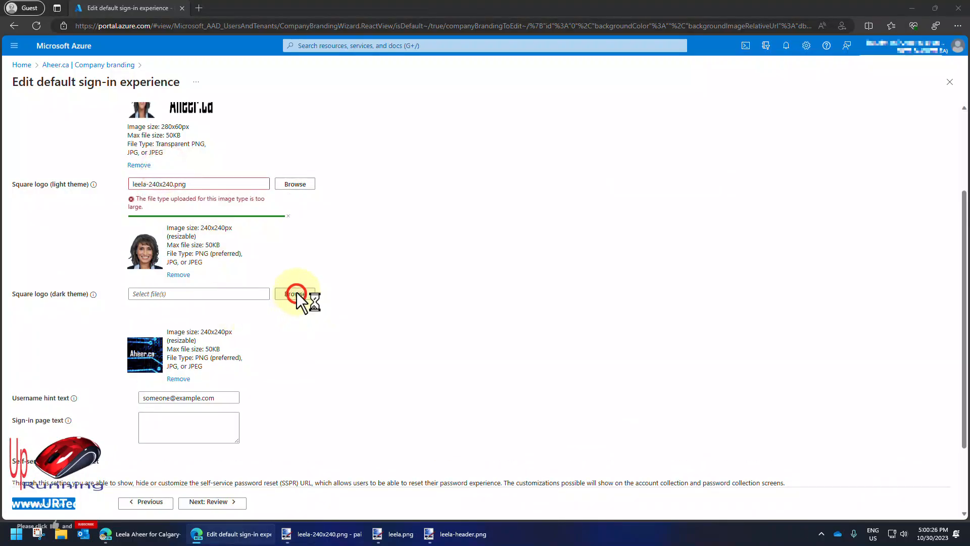
{"action": "double_click", "coordinate": [134, 133]}
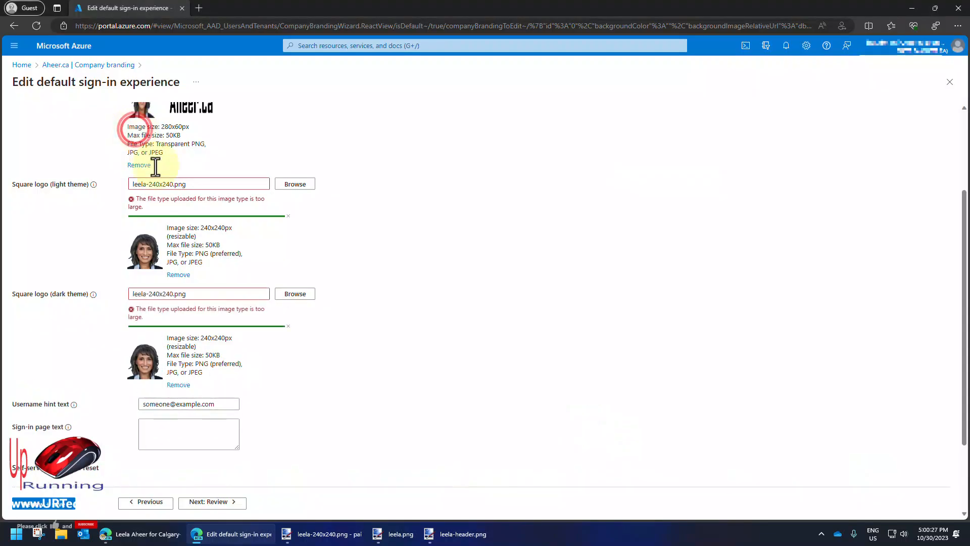
Check the validation on the branding review page, and return to the sign-in form settings
{"action": "scroll", "coordinate": [388, 365], "scroll_direction": "down", "scroll_amount": 1}
{"action": "scroll", "coordinate": [388, 365], "scroll_direction": "down", "scroll_amount": 1}
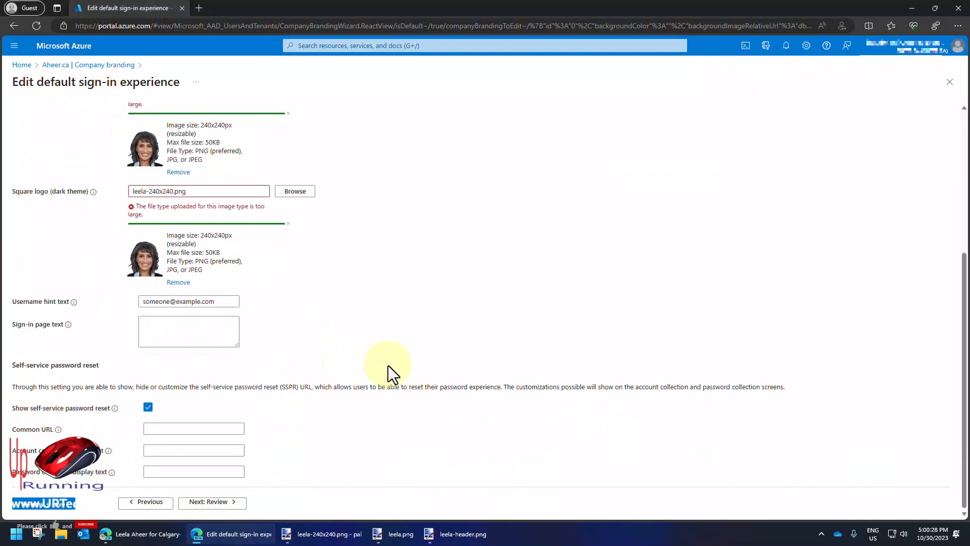
{"action": "left_click", "coordinate": [224, 503]}
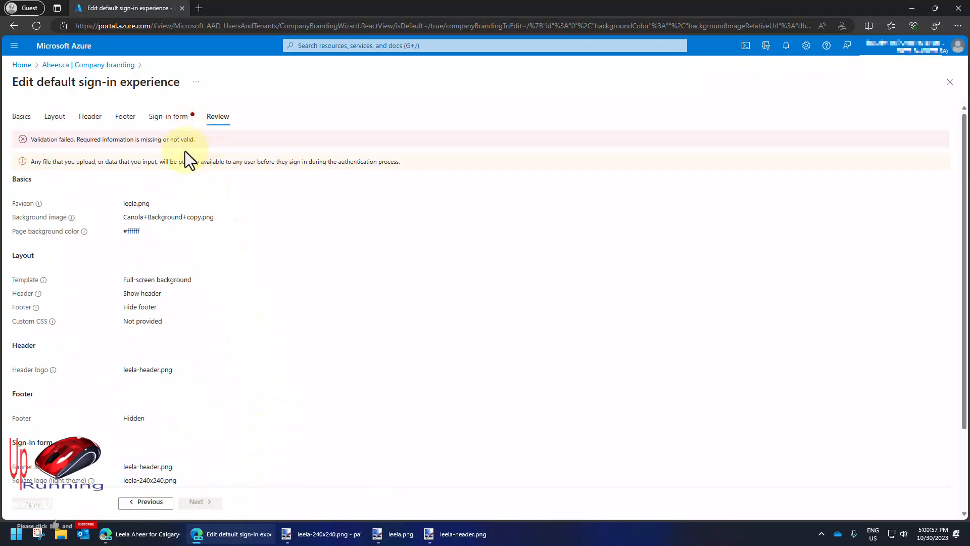
{"action": "left_click", "coordinate": [143, 502]}
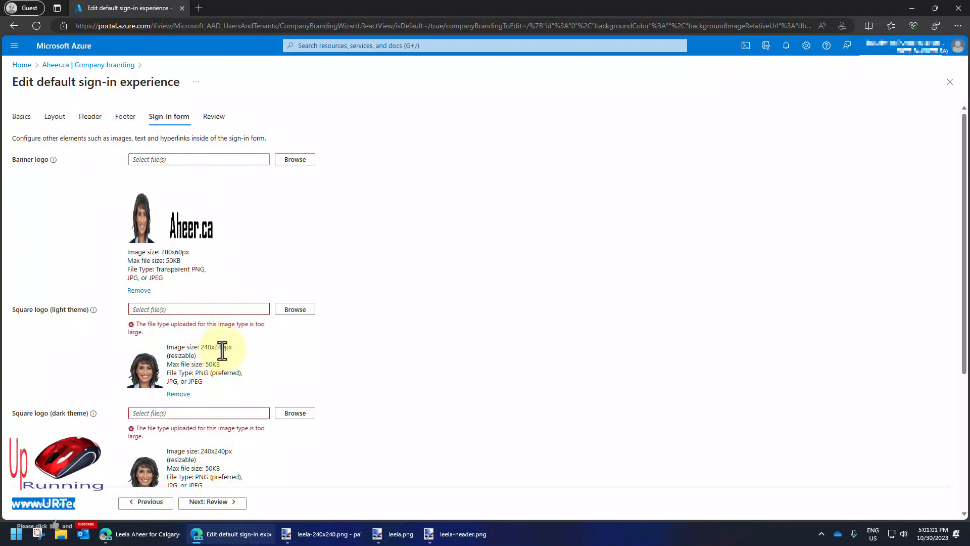
Switch to paint.net and save leela-240x240.png over the existing file in Downloads with an 8-bit depth
{"action": "left_click", "coordinate": [335, 535]}
{"action": "left_click", "coordinate": [321, 85]}
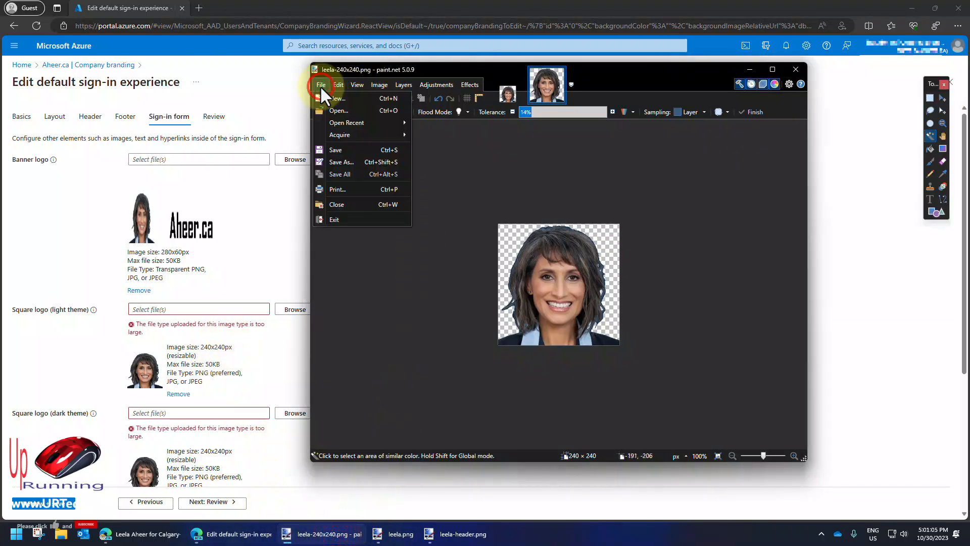
{"action": "left_click", "coordinate": [369, 163]}
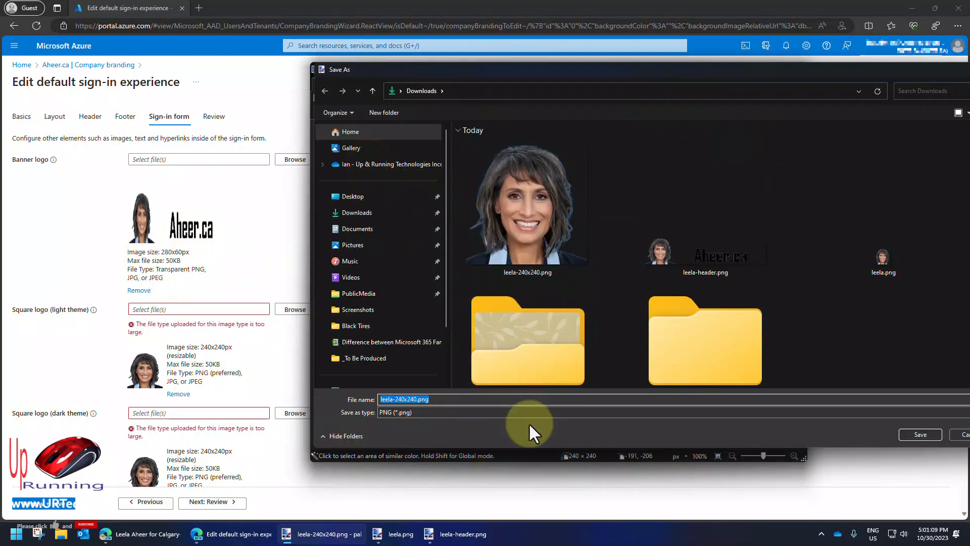
{"action": "key", "text": "Return"}
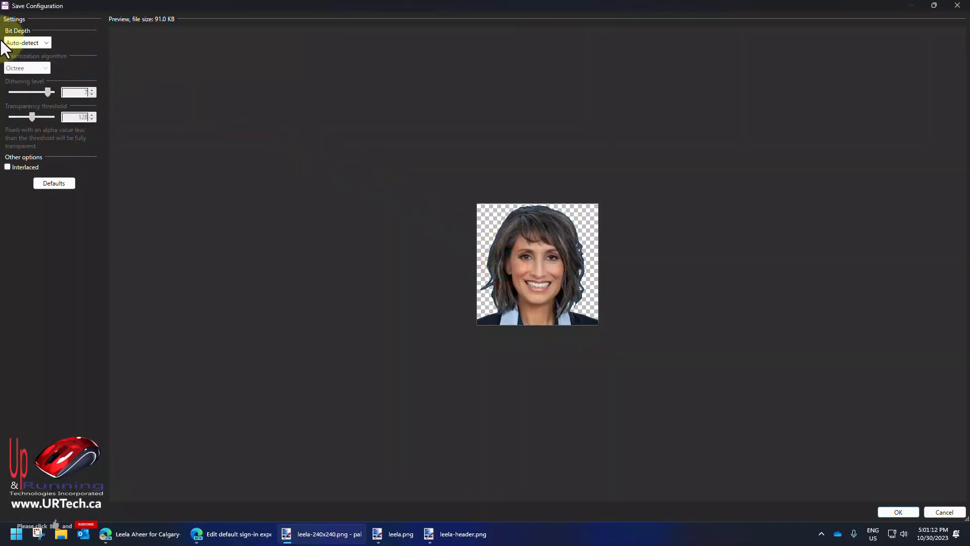
{"action": "left_click", "coordinate": [41, 44]}
{"action": "left_click", "coordinate": [33, 80]}
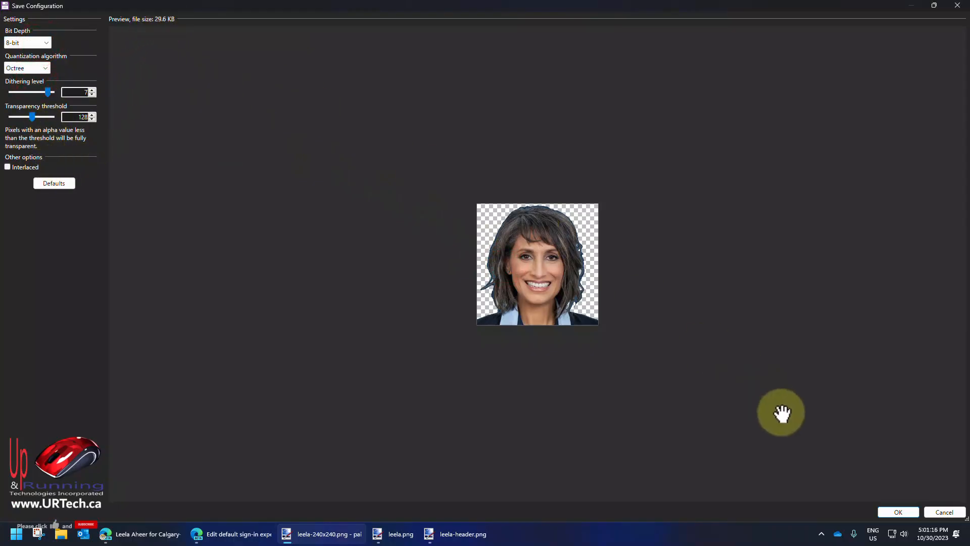
{"action": "left_click", "coordinate": [899, 512]}
Return to the Azure portal and upload the re-saved leela-240x240.png as the light-theme and dark-theme square logos
{"action": "left_click_drag", "start_coordinate": [615, 68], "coordinate": [939, 96]}
{"action": "left_click", "coordinate": [289, 304]}
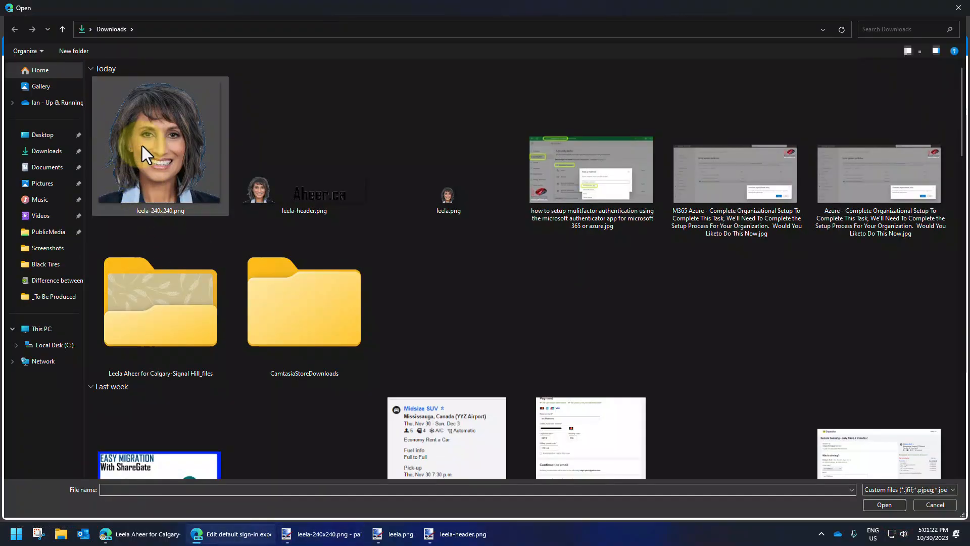
{"action": "double_click", "coordinate": [142, 147]}
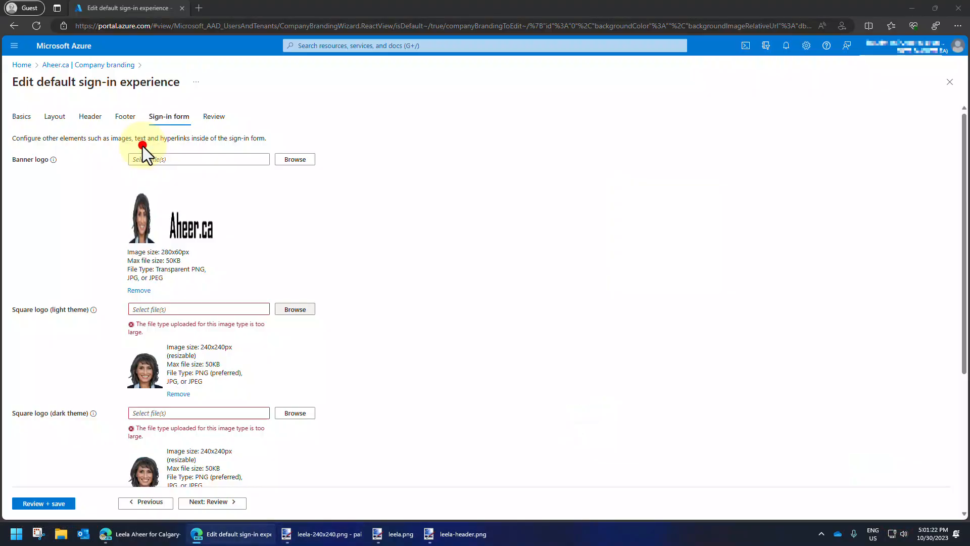
{"action": "left_click", "coordinate": [300, 412]}
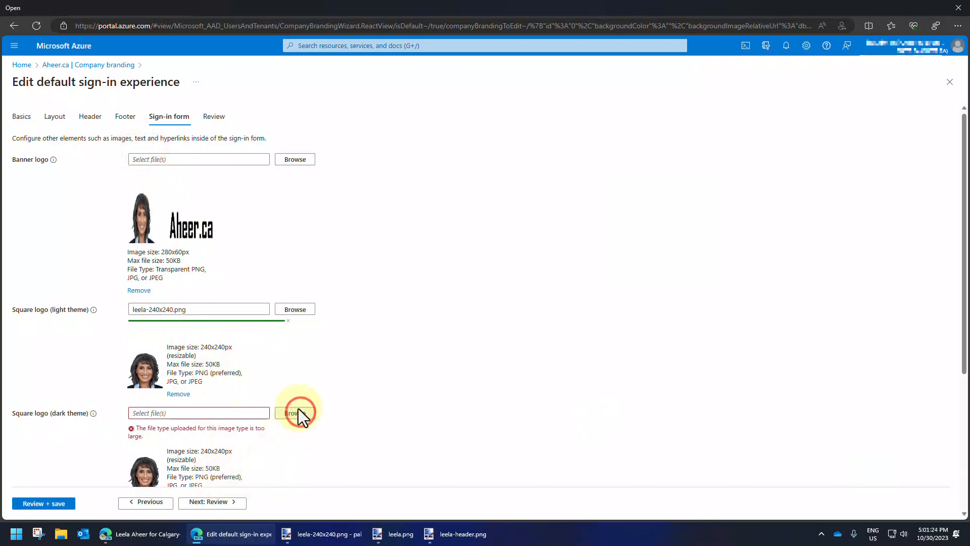
{"action": "double_click", "coordinate": [149, 119]}
Proceed to the review of the default sign-in experience and save the company branding changes
{"action": "scroll", "coordinate": [291, 347], "scroll_direction": "down", "scroll_amount": 4}
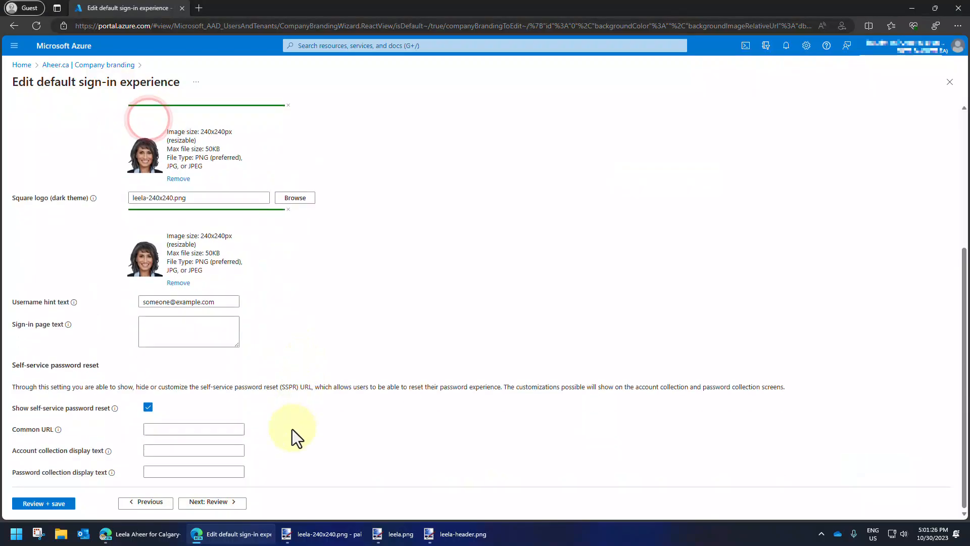
{"action": "left_click", "coordinate": [217, 503]}
{"action": "left_click", "coordinate": [39, 502]}
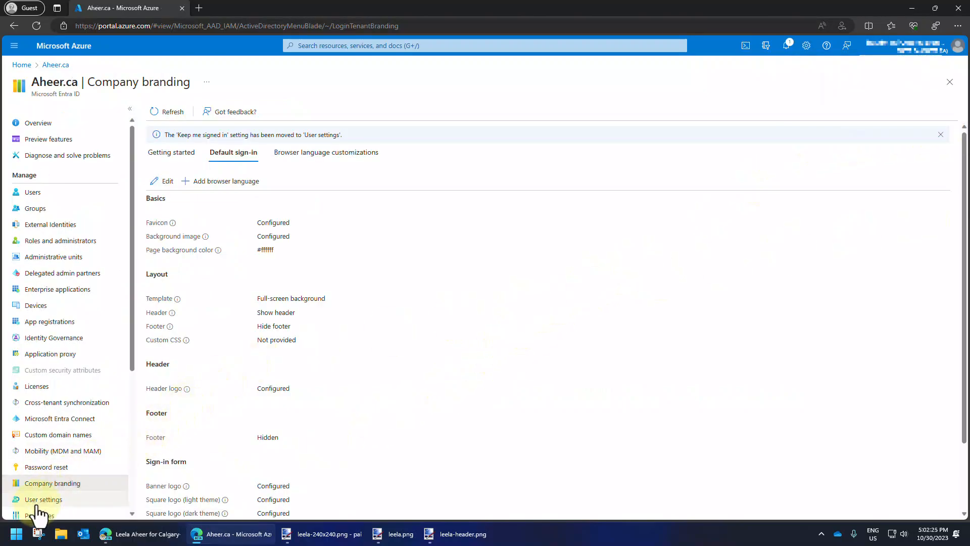
Open Firefox, go to portal.office.com and maximize the browser window to view the sign-in page
{"action": "left_click", "coordinate": [16, 534]}
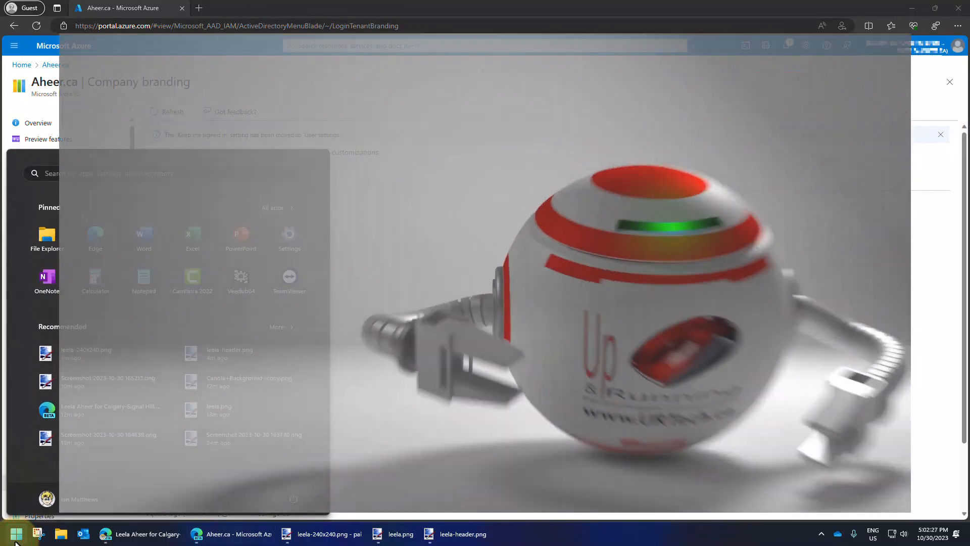
{"action": "type", "text": "fire"}
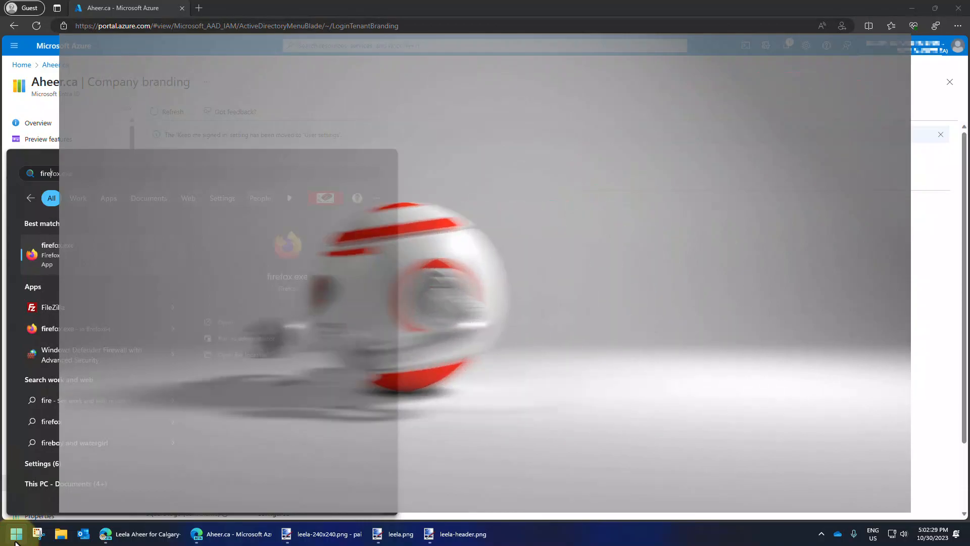
{"action": "key", "text": "Return"}
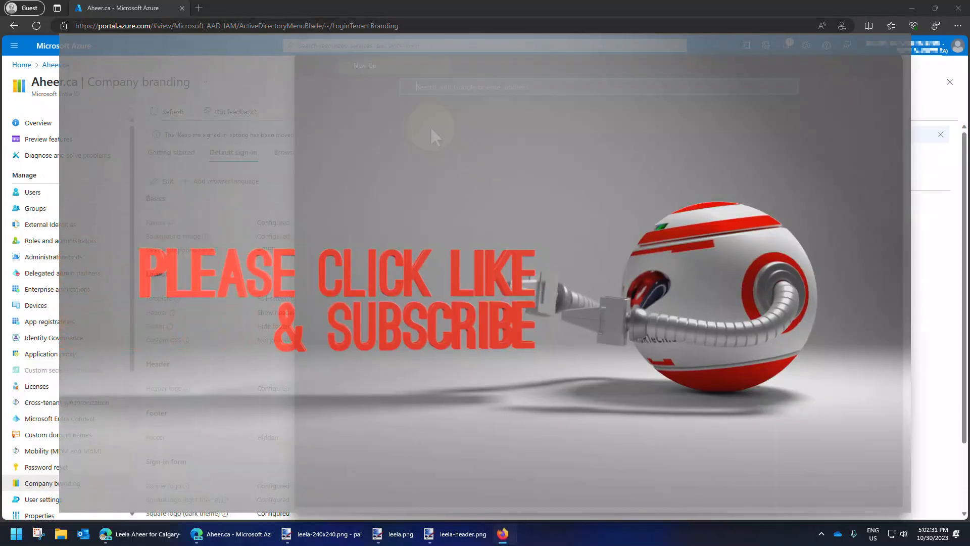
{"action": "left_click", "coordinate": [455, 90]}
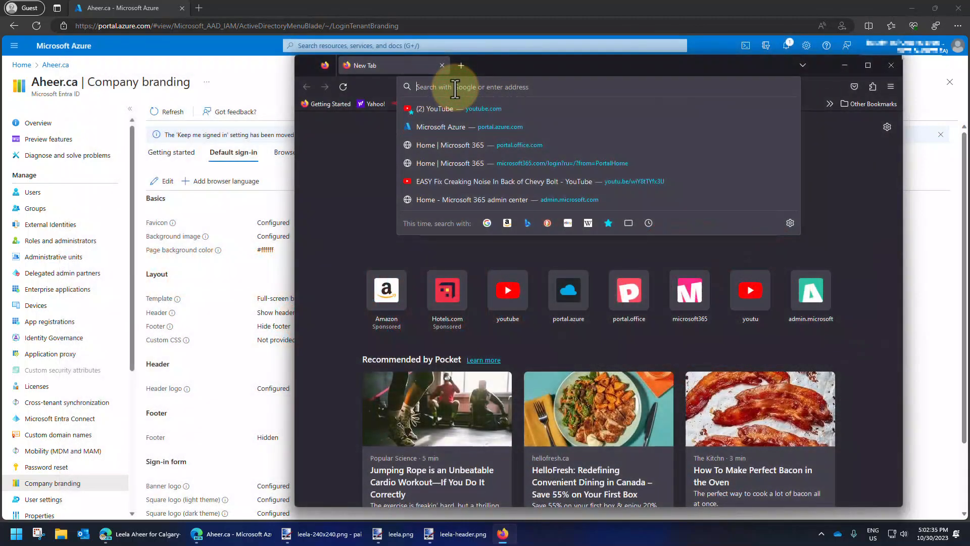
{"action": "type", "text": "portal.office.com"}
{"action": "key", "text": "Return"}
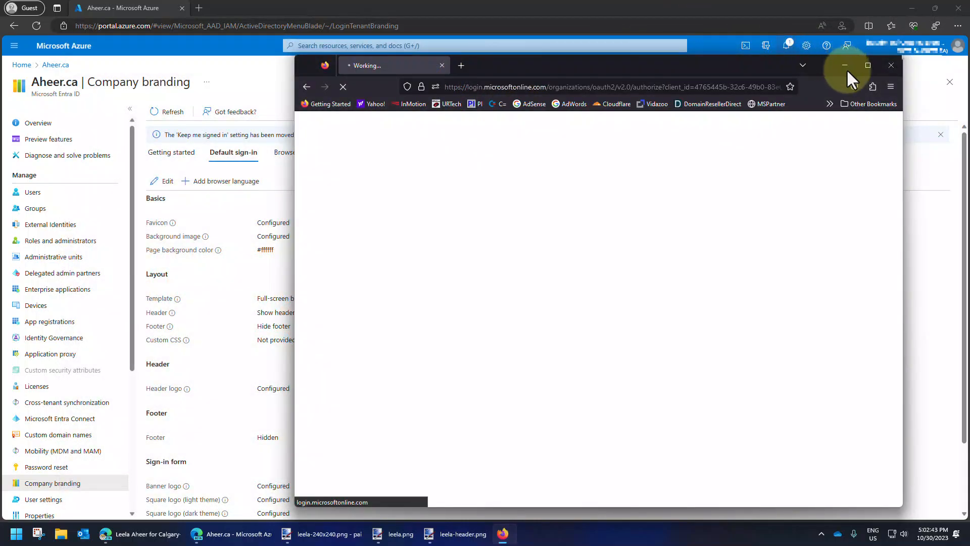
{"action": "left_click", "coordinate": [866, 69]}
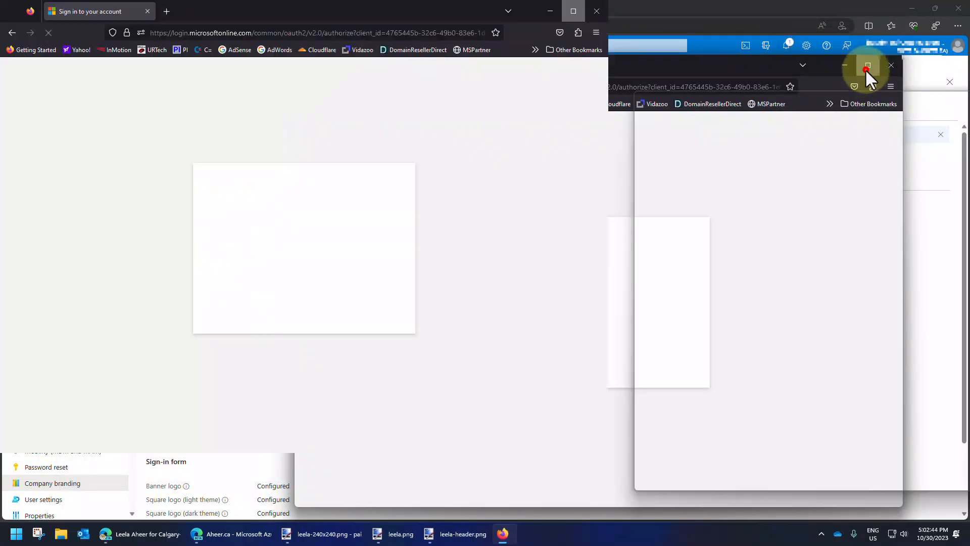
Continue the sign-in and bring the Snipping Tool capture of the earlier sign-in page alongside the branded page for comparison
{"action": "left_click", "coordinate": [545, 317]}
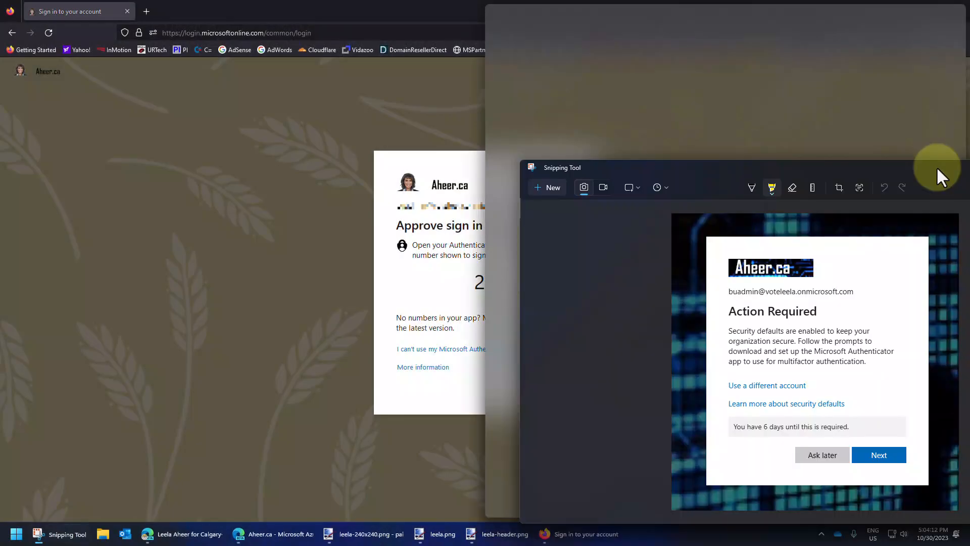
{"action": "left_click_drag", "start_coordinate": [936, 166], "coordinate": [884, 226]}
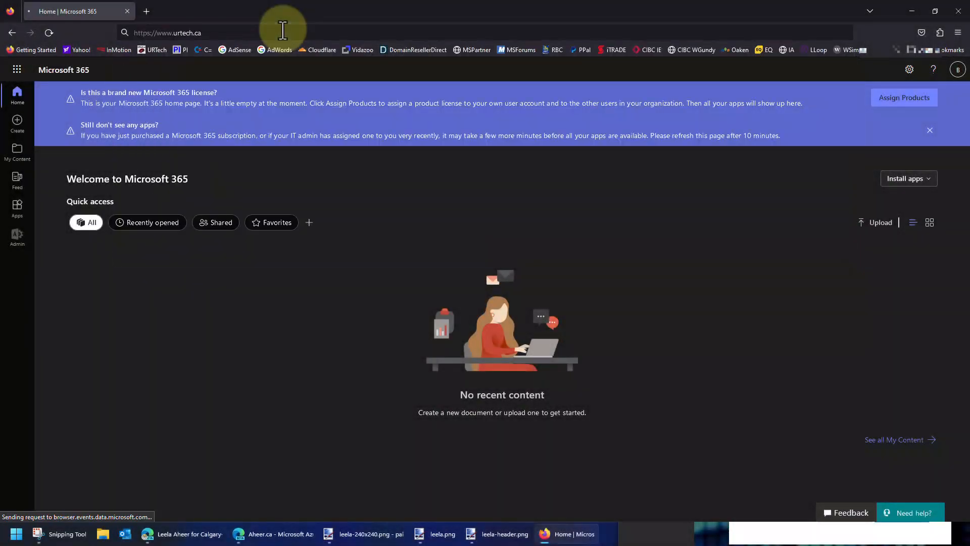
{"action": "key", "text": "Return"}
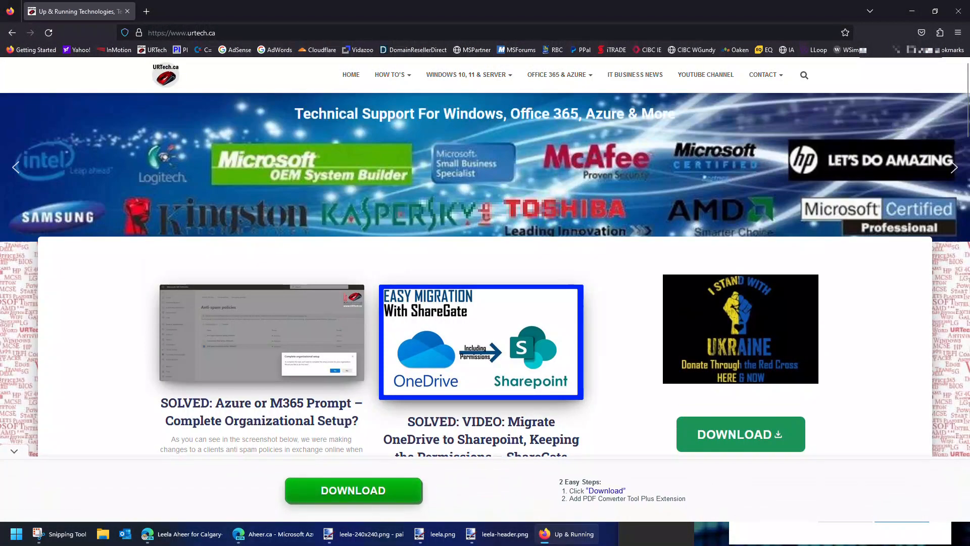
{"action": "scroll", "coordinate": [539, 288], "scroll_direction": "down", "scroll_amount": 3}
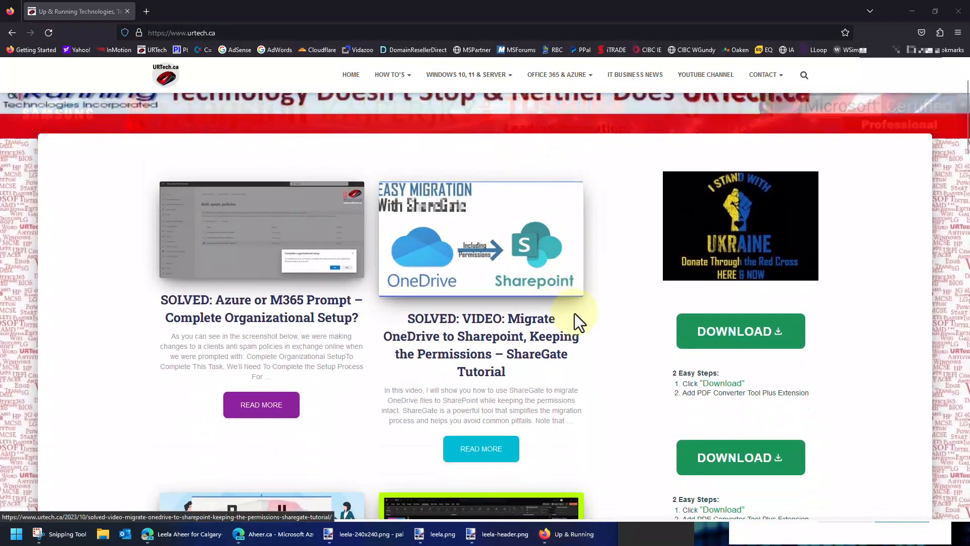
{"action": "scroll", "coordinate": [575, 316], "scroll_direction": "down", "scroll_amount": 2}
{"action": "scroll", "coordinate": [587, 322], "scroll_direction": "up", "scroll_amount": 4}
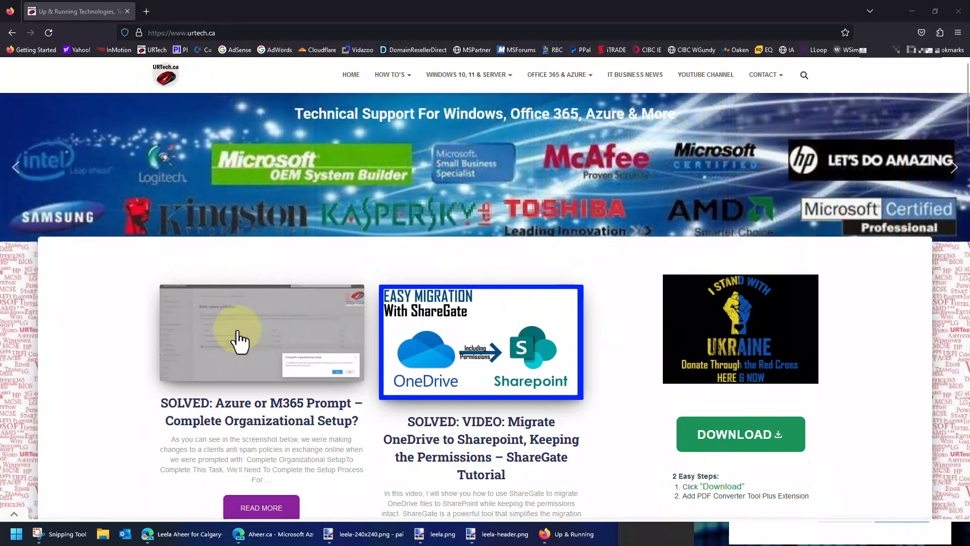
{"action": "scroll", "coordinate": [153, 393], "scroll_direction": "down", "scroll_amount": 2}
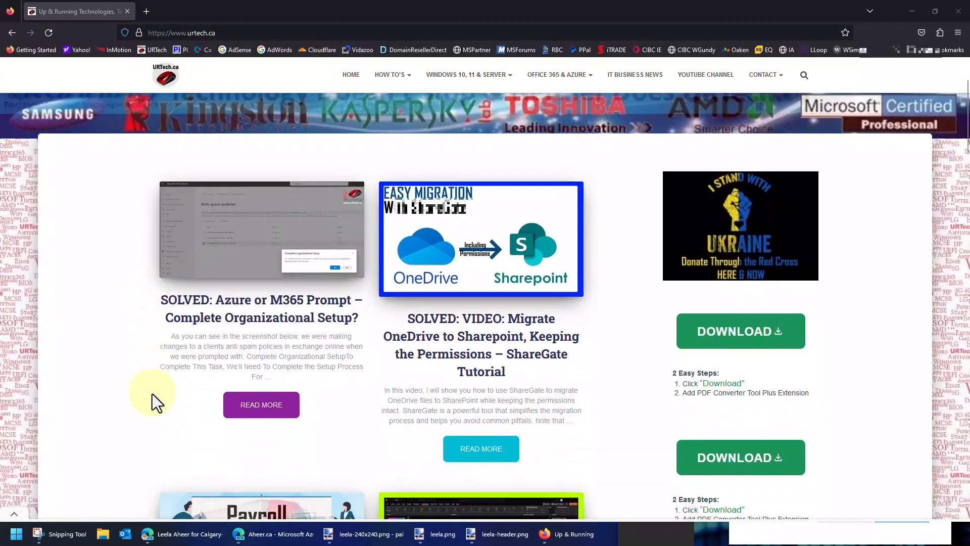
{"action": "scroll", "coordinate": [152, 393], "scroll_direction": "down", "scroll_amount": 2}
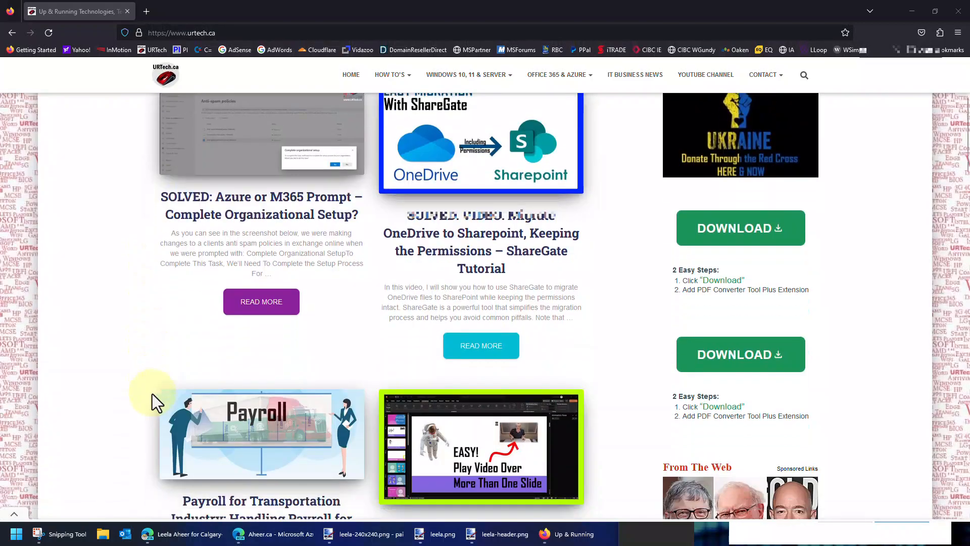
{"action": "scroll", "coordinate": [138, 392], "scroll_direction": "down", "scroll_amount": 3}
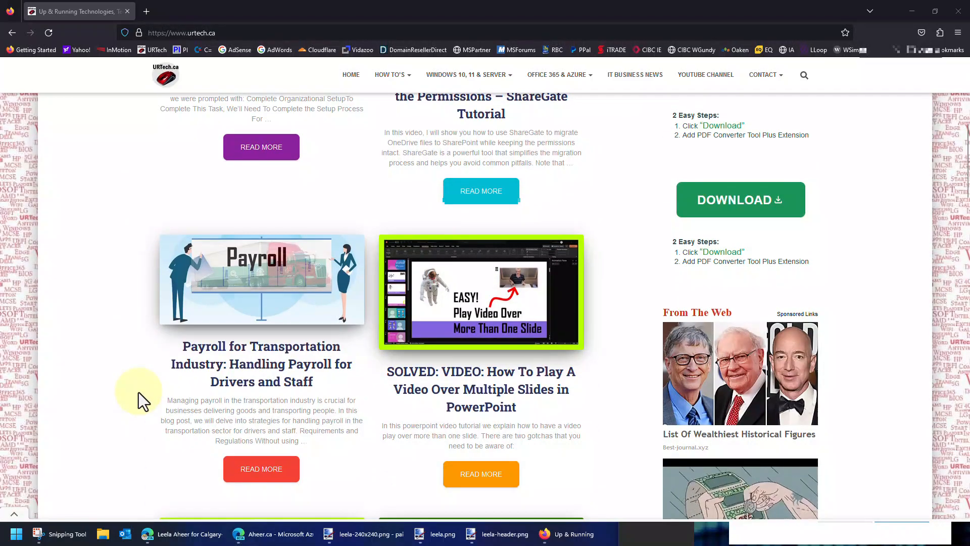
{"action": "scroll", "coordinate": [138, 392], "scroll_direction": "down", "scroll_amount": 2}
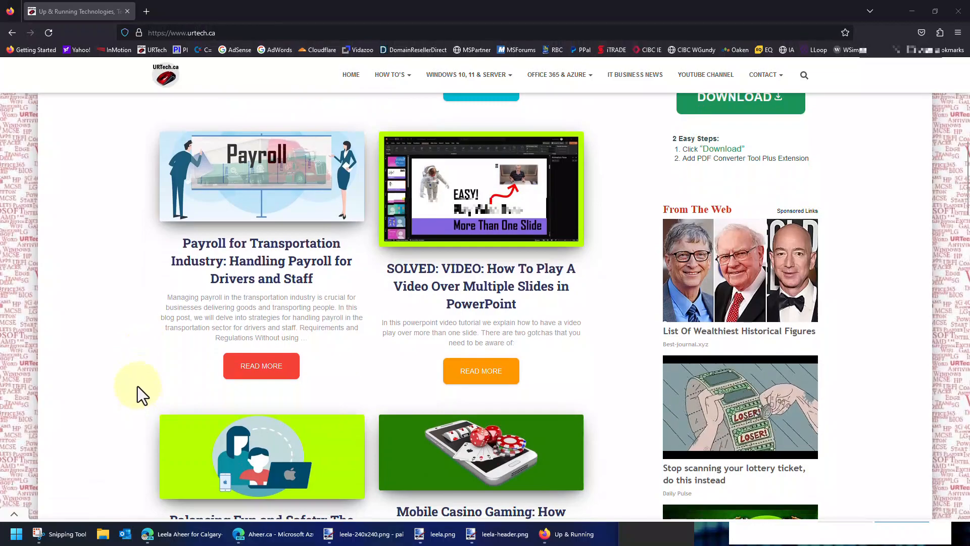
{"action": "scroll", "coordinate": [137, 389], "scroll_direction": "up", "scroll_amount": 6}
{"action": "left_click", "coordinate": [240, 348]}
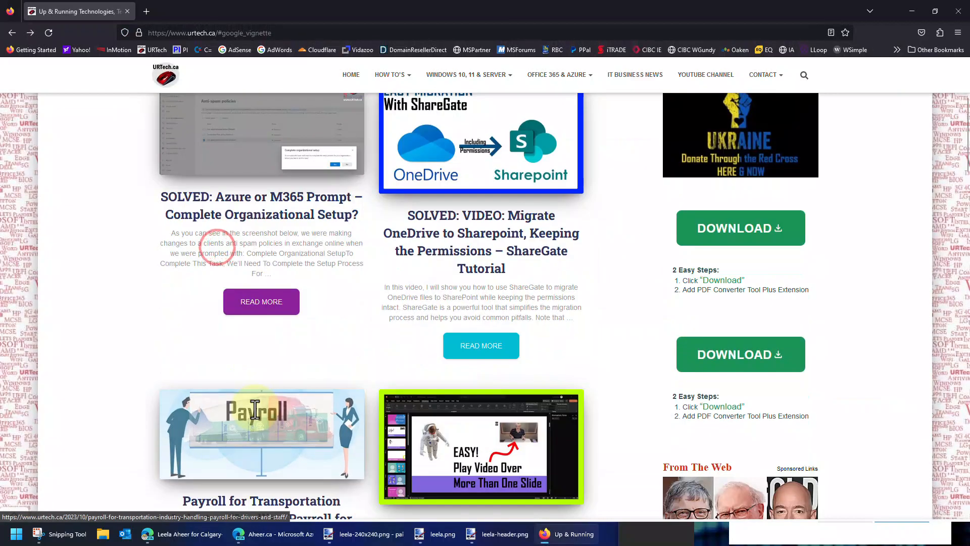